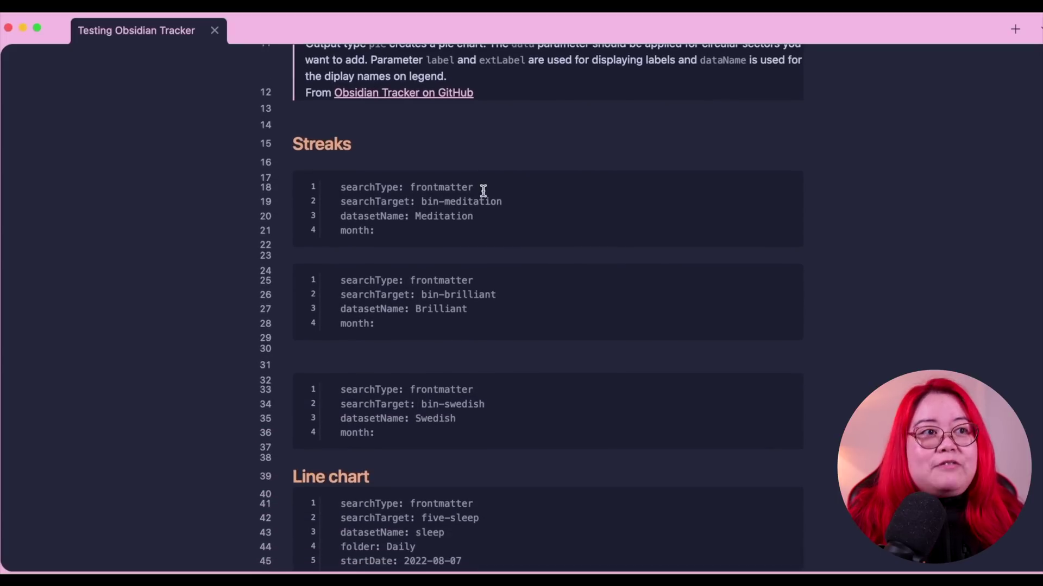
Examine the tracker code blocks for streaks, line chart, bar chart and pie chart in the Testing Obsidian Tracker note.
left_click(505, 158)
key("Down")
key("Down")
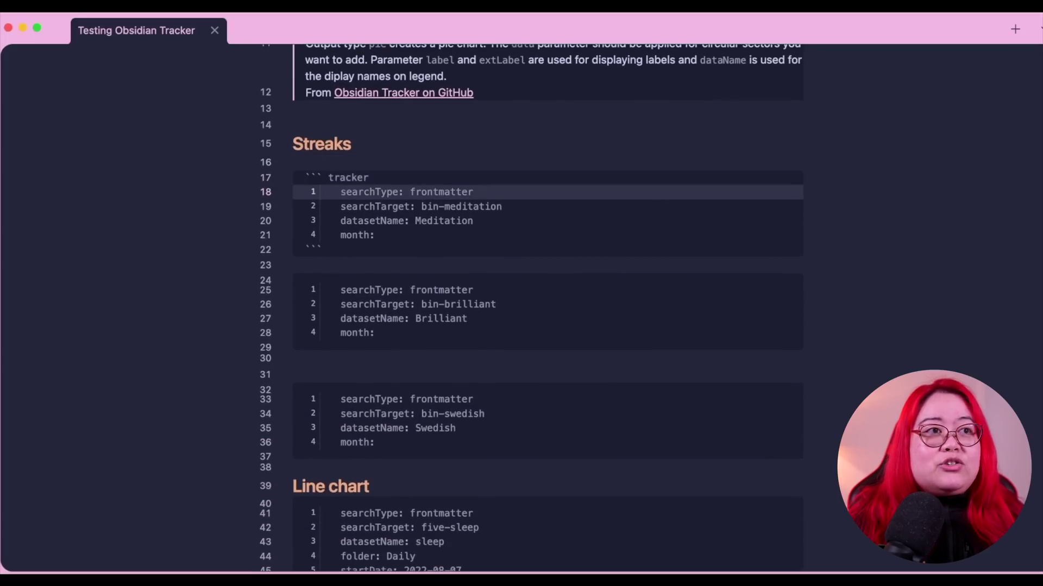
key("Up")
key("Up")
scroll(494, 170, "down", 5)
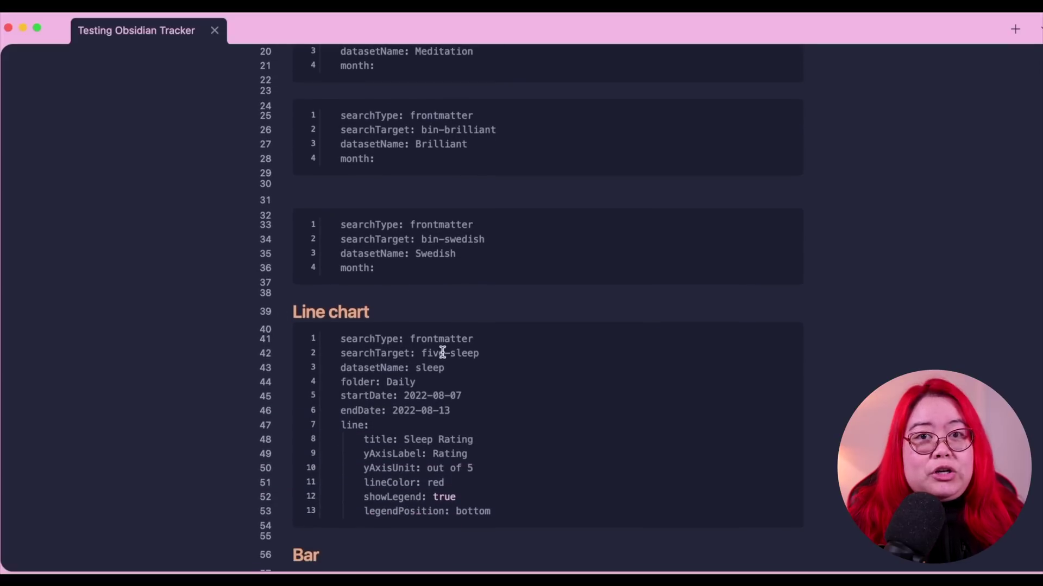
left_click(468, 381)
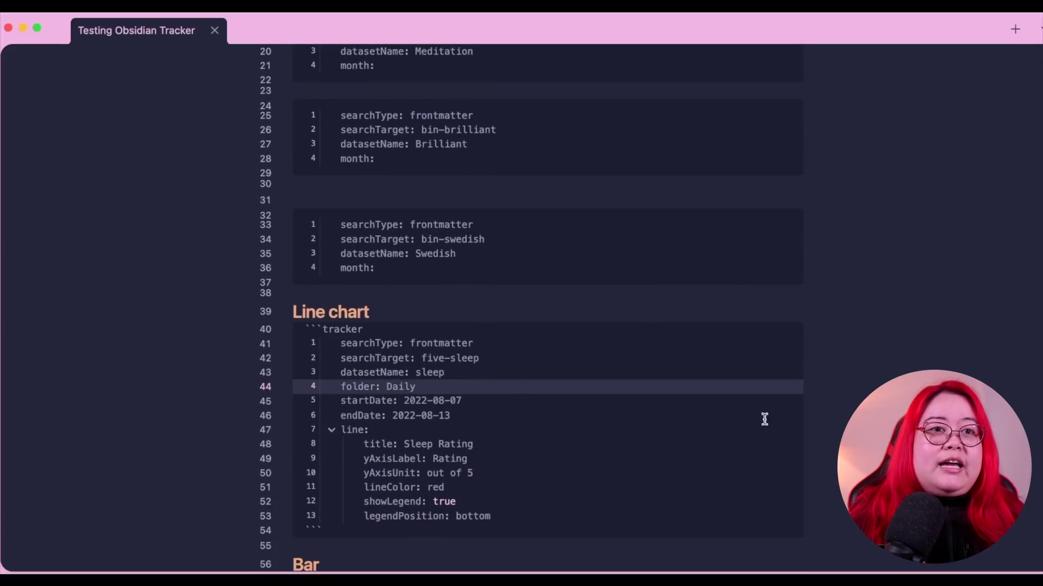
left_click(556, 439)
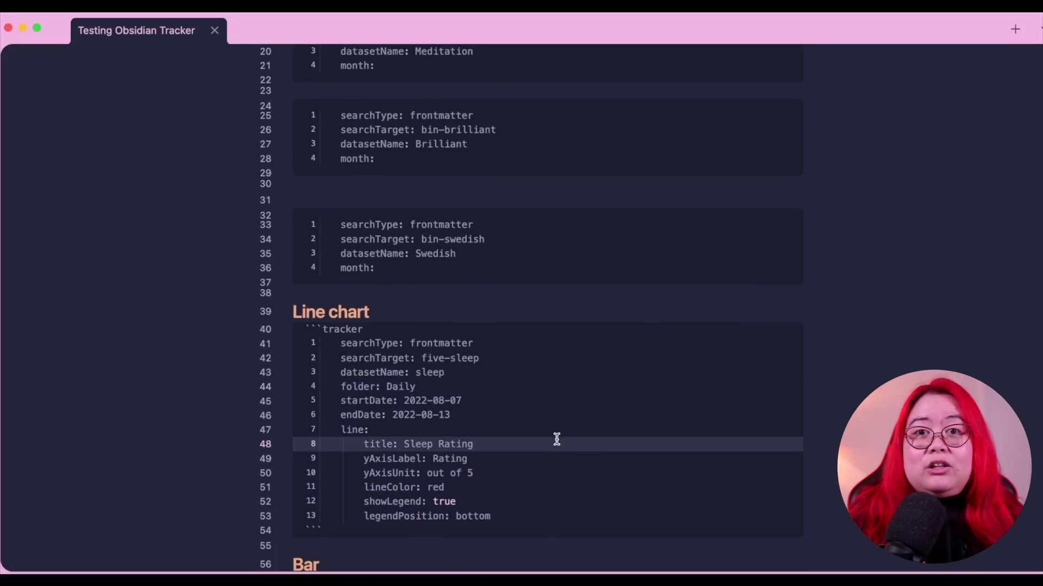
scroll(557, 439, "down", 10)
left_click(792, 370)
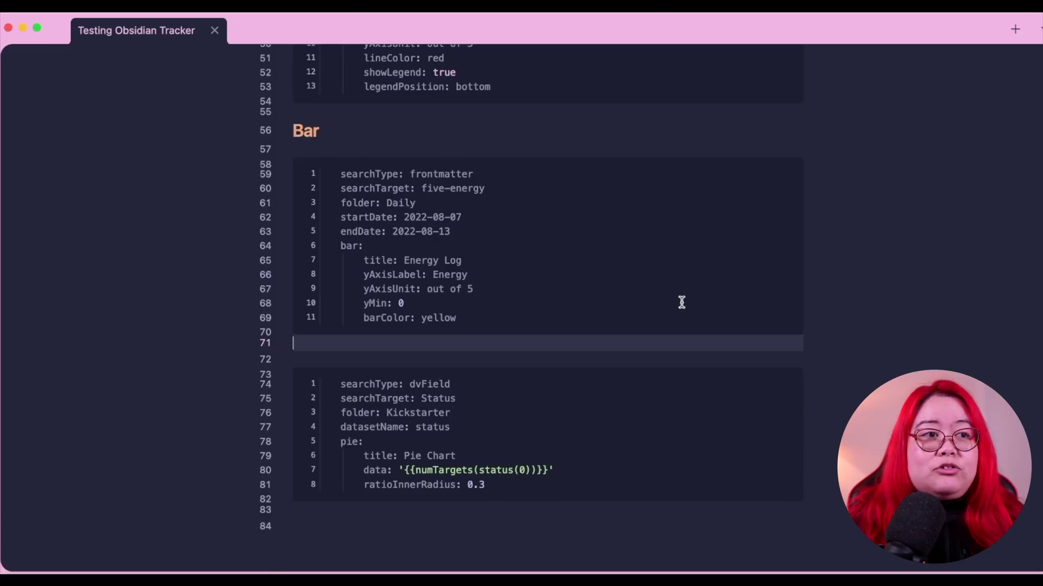
scroll(682, 302, "up", 6)
left_click(659, 316)
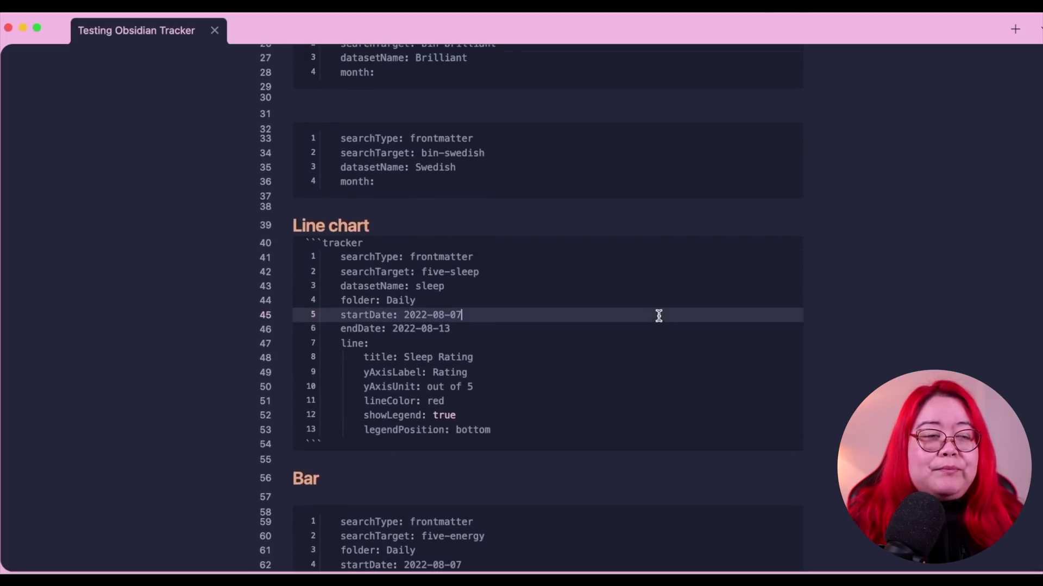
scroll(647, 319, "up", 3)
scroll(614, 206, "up", 3)
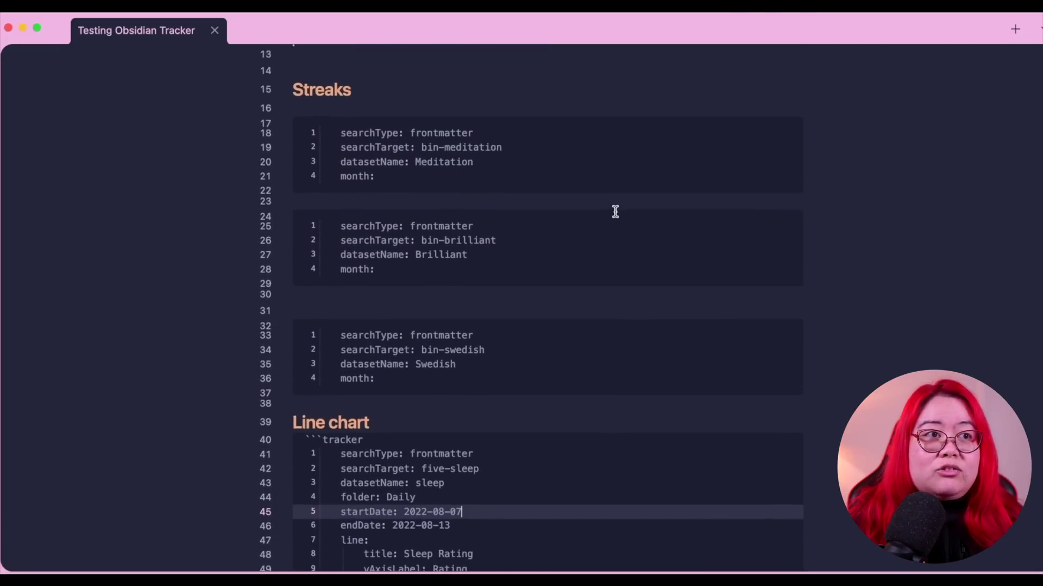
left_click(604, 220)
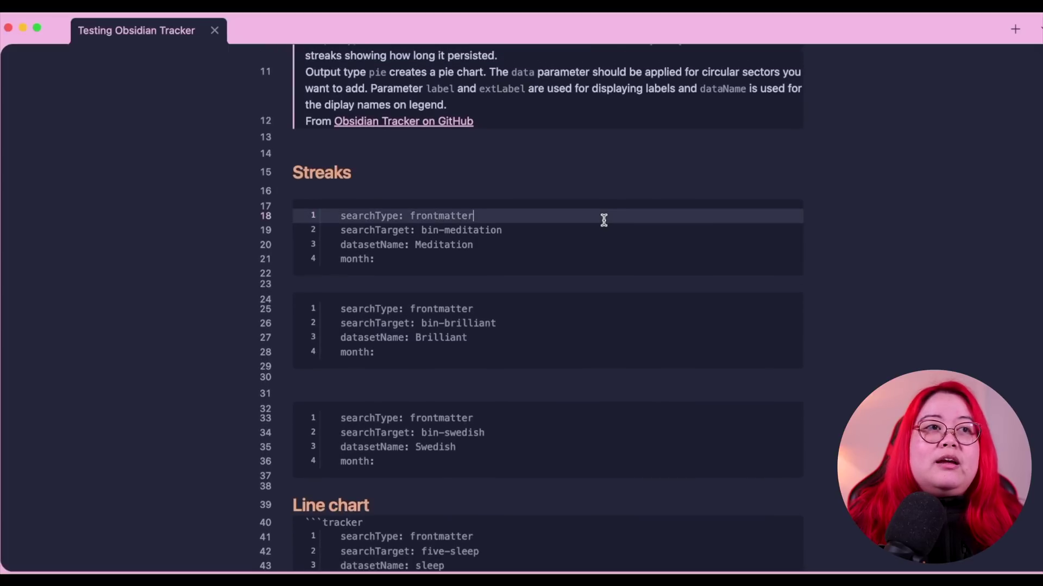
left_click(612, 180)
left_click(577, 193)
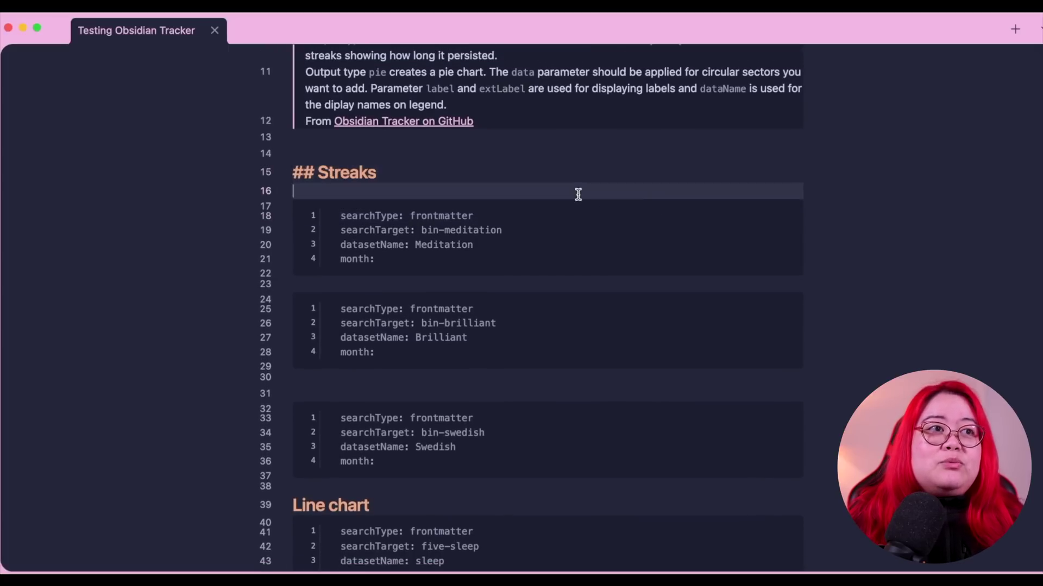
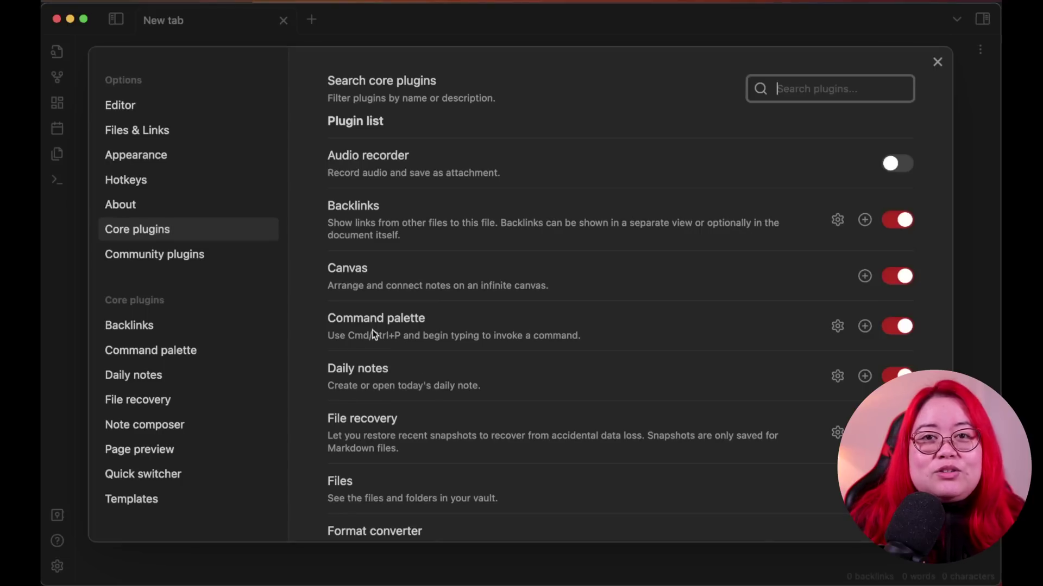
Open the options of the Daily notes core plugin.
left_click(837, 376)
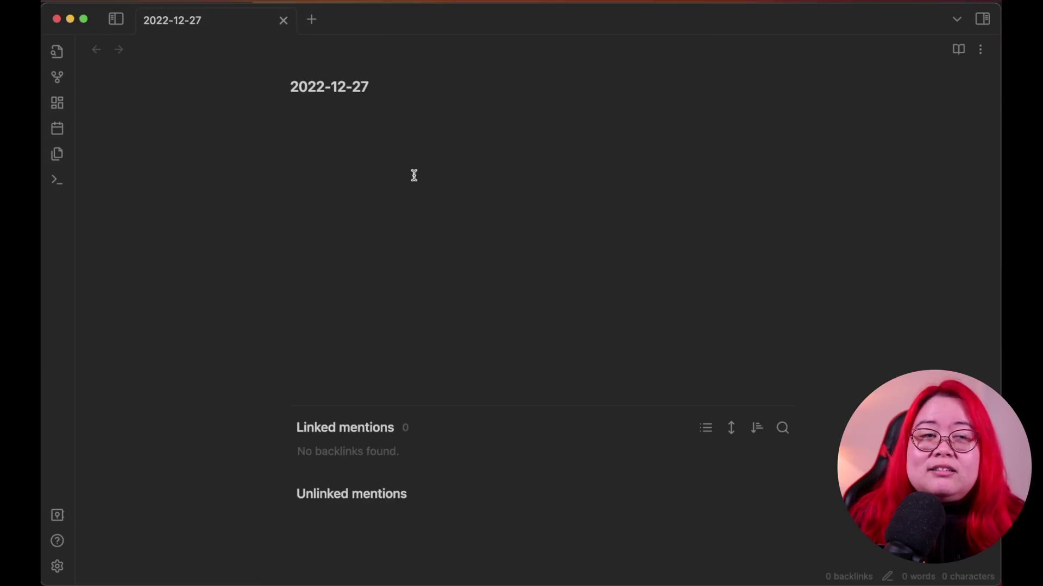
Add the bullet "This is a daily note!" to the 2022-12-27 note and reopen today's daily note.
type("- This")
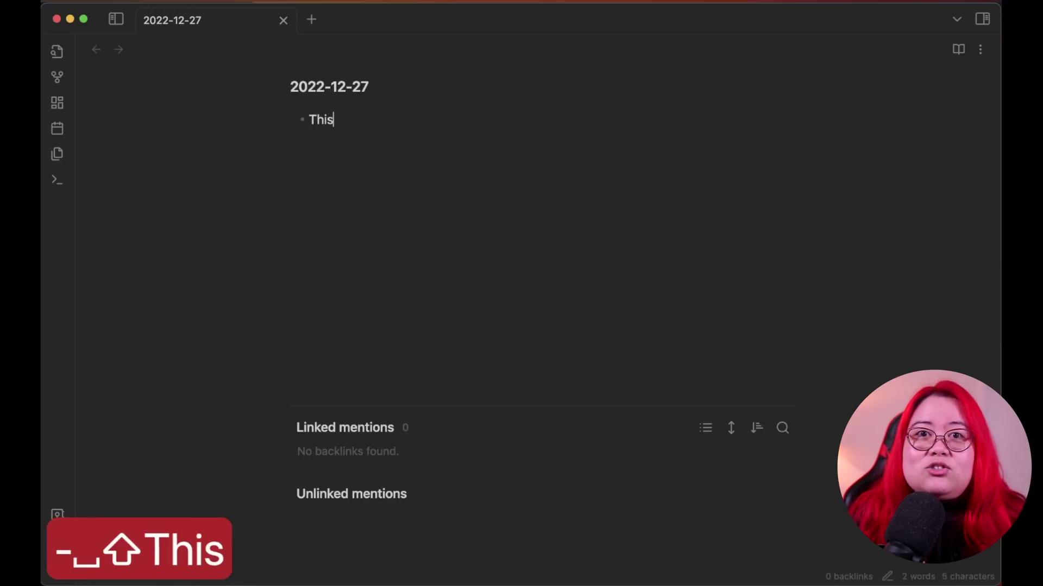
type(" is a daily note!")
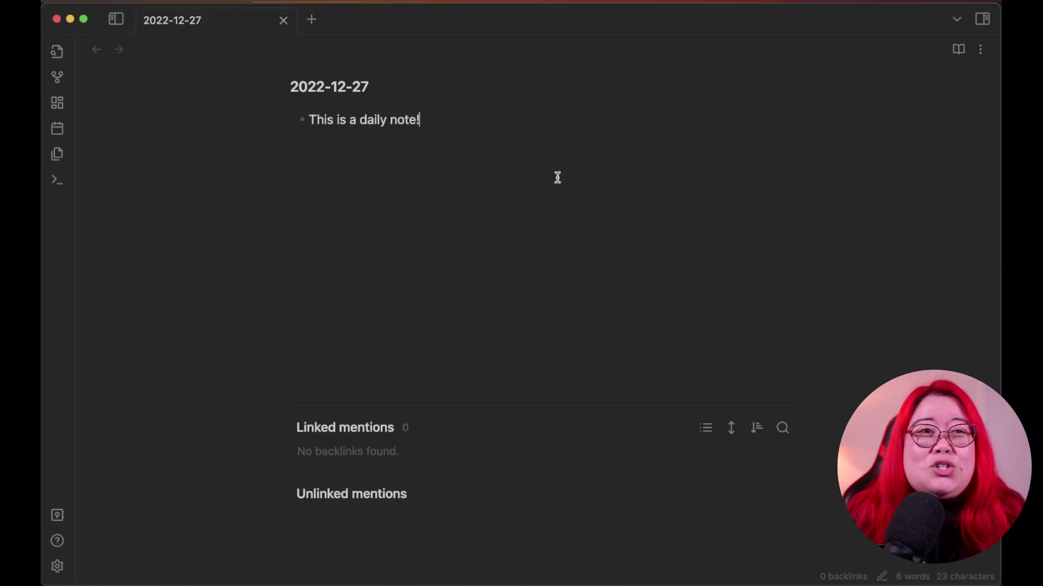
key("shift+super+k")
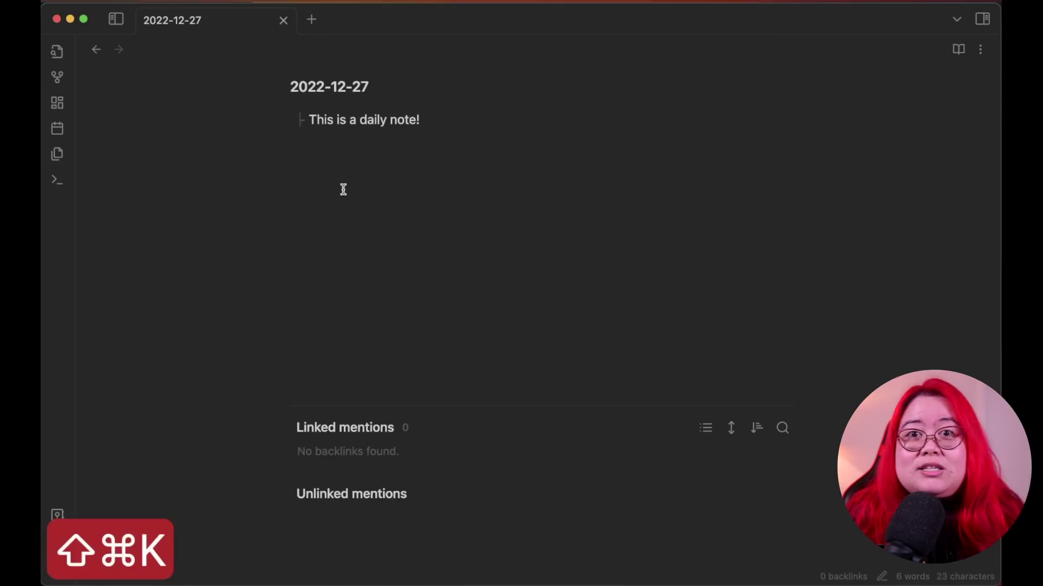
key("shift+super+j")
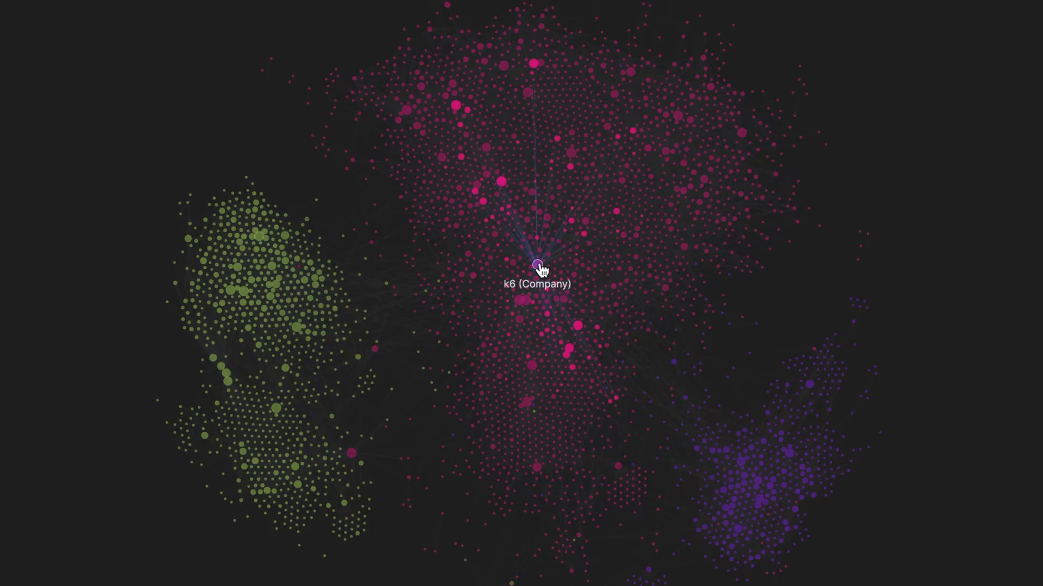
scroll(538, 266, "up", 5)
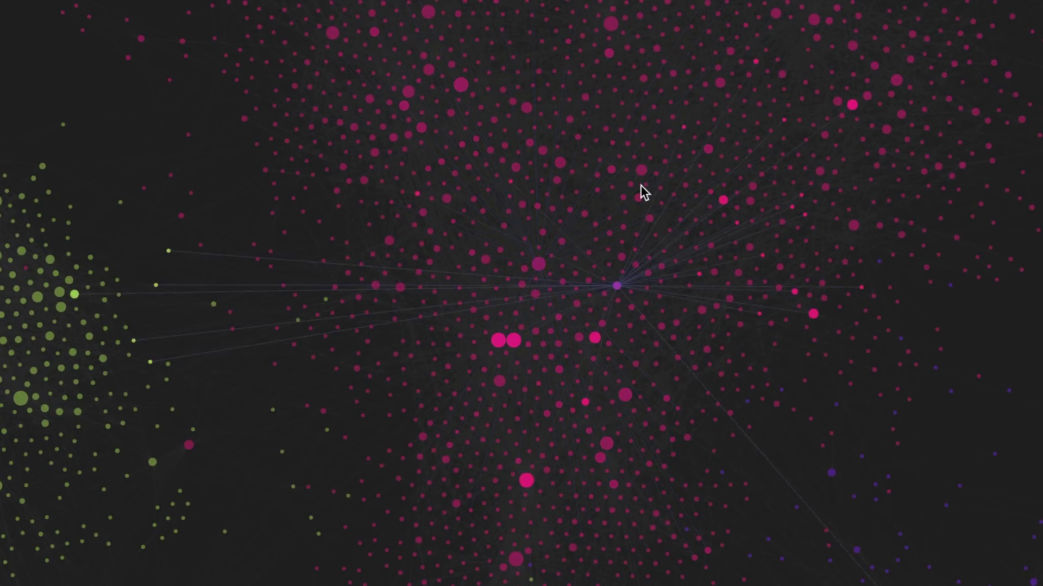
scroll(814, 318, "up", 3)
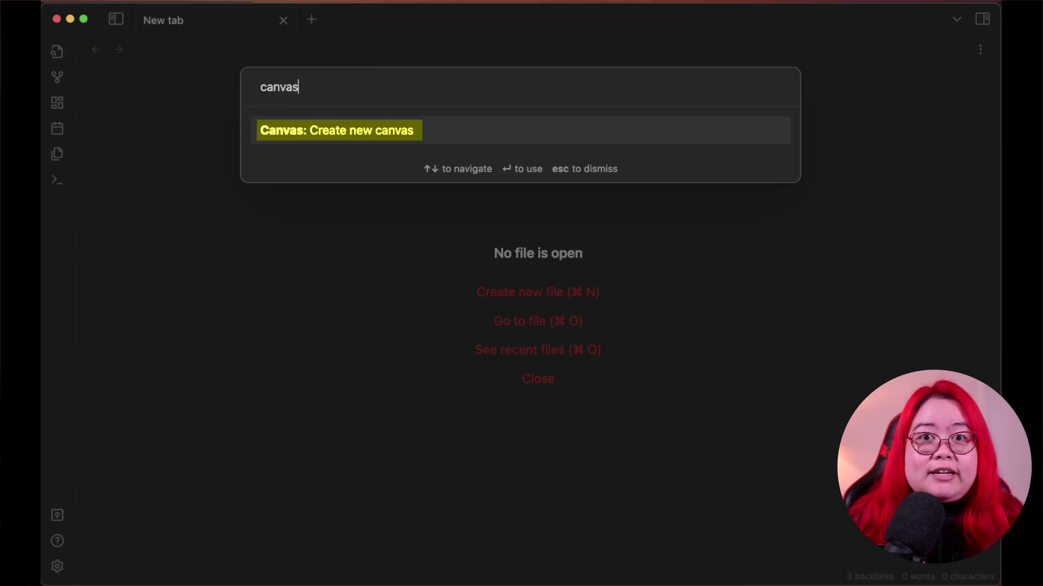
Create a new canvas with the Canvas core plugin command.
key("Return")
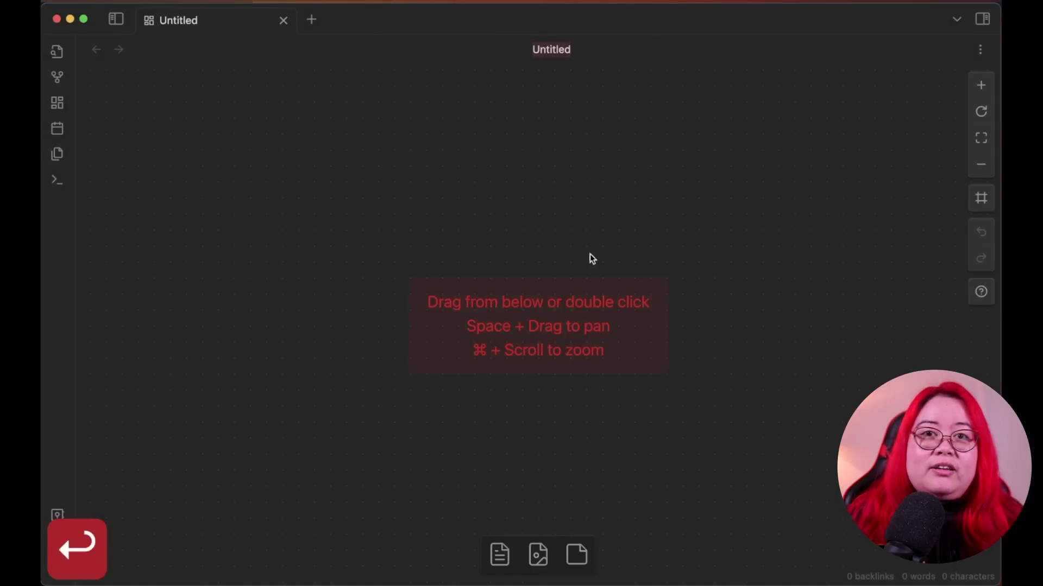
left_click(479, 159)
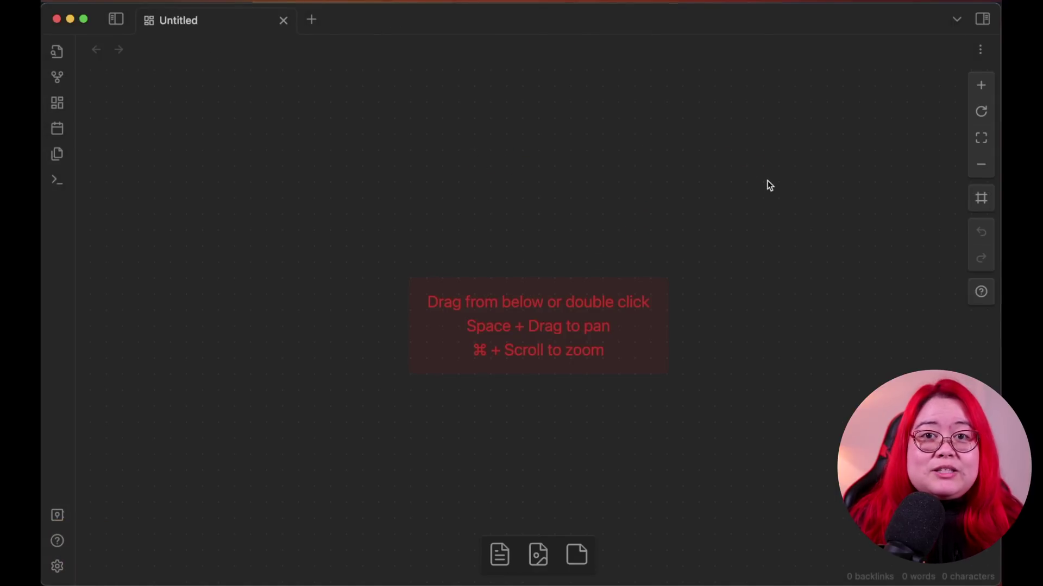
left_click_drag(790, 181, 590, 200)
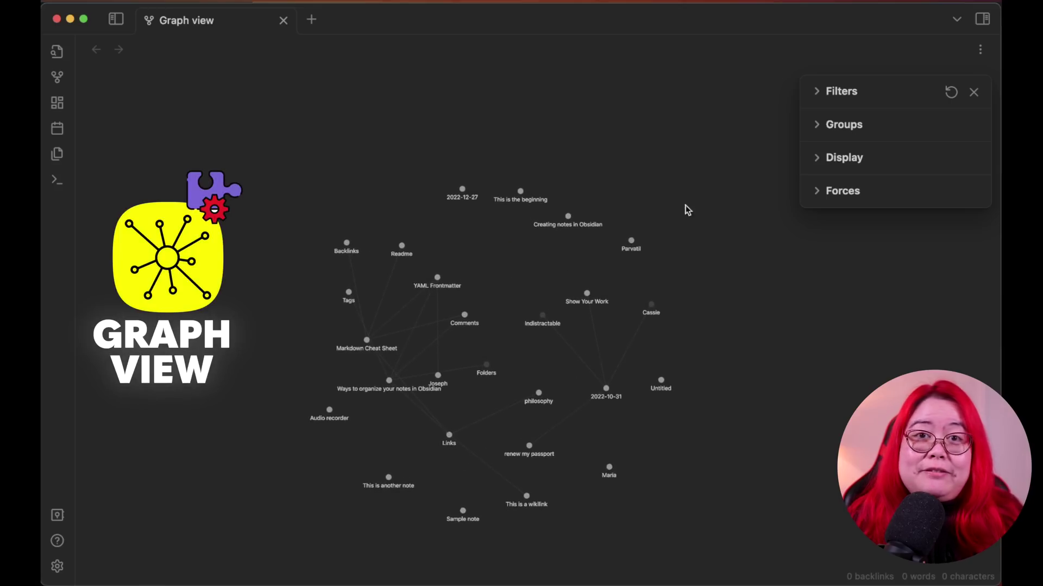
Expand the graph view filters and turn on Attachments.
left_click(815, 91)
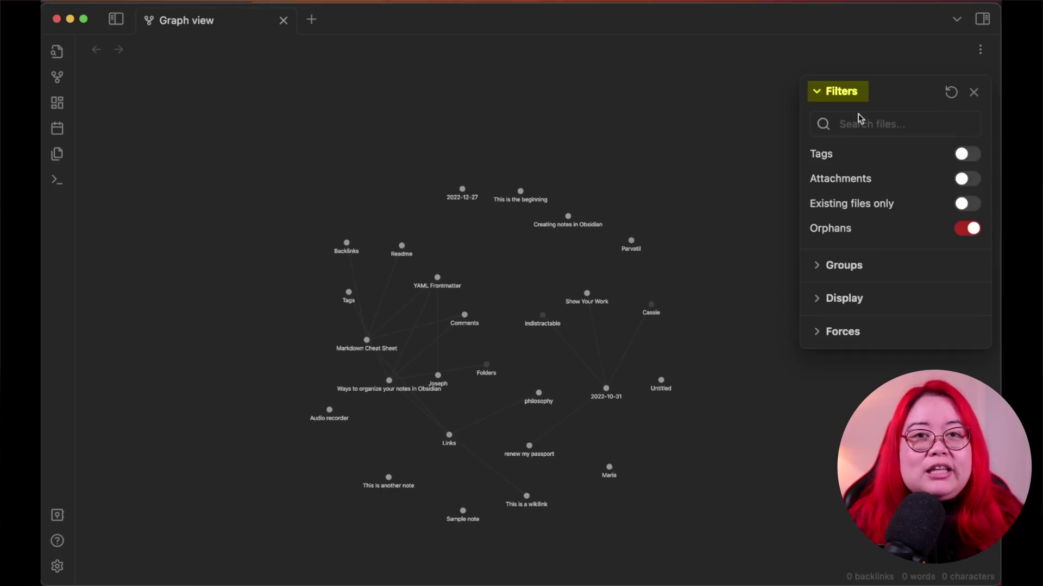
left_click(887, 126)
left_click(932, 88)
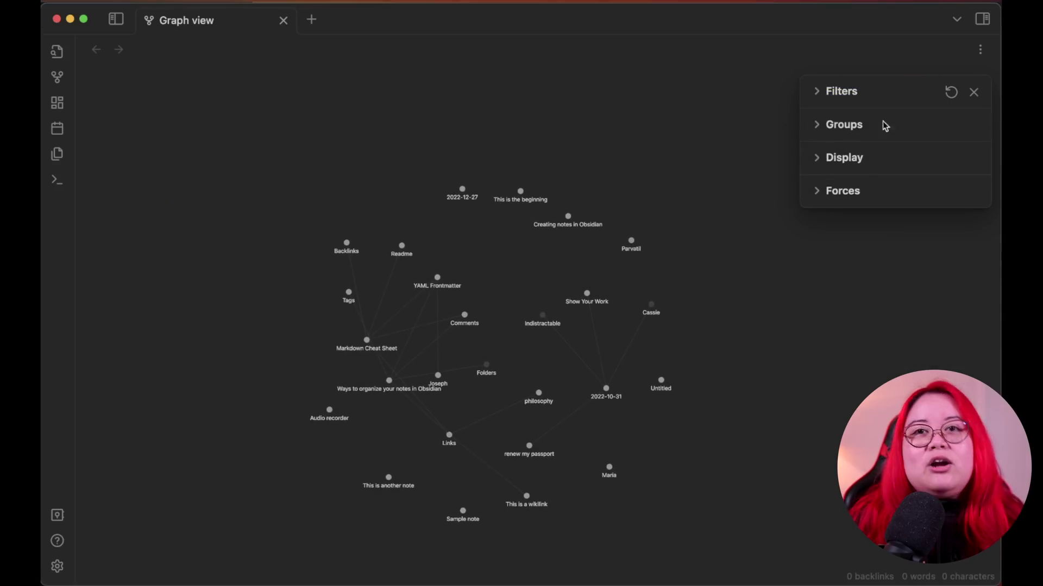
left_click(815, 92)
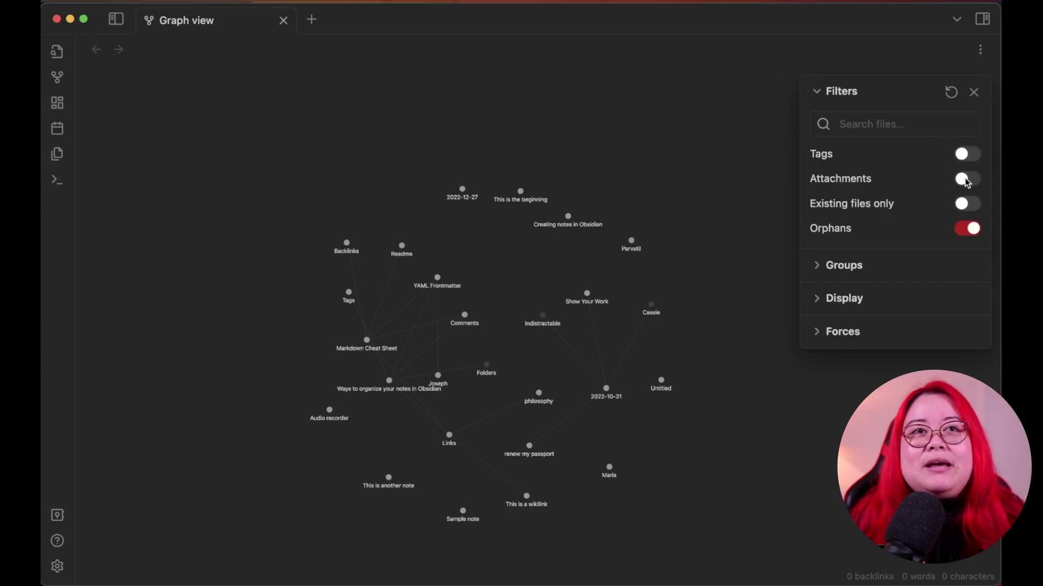
left_click(967, 179)
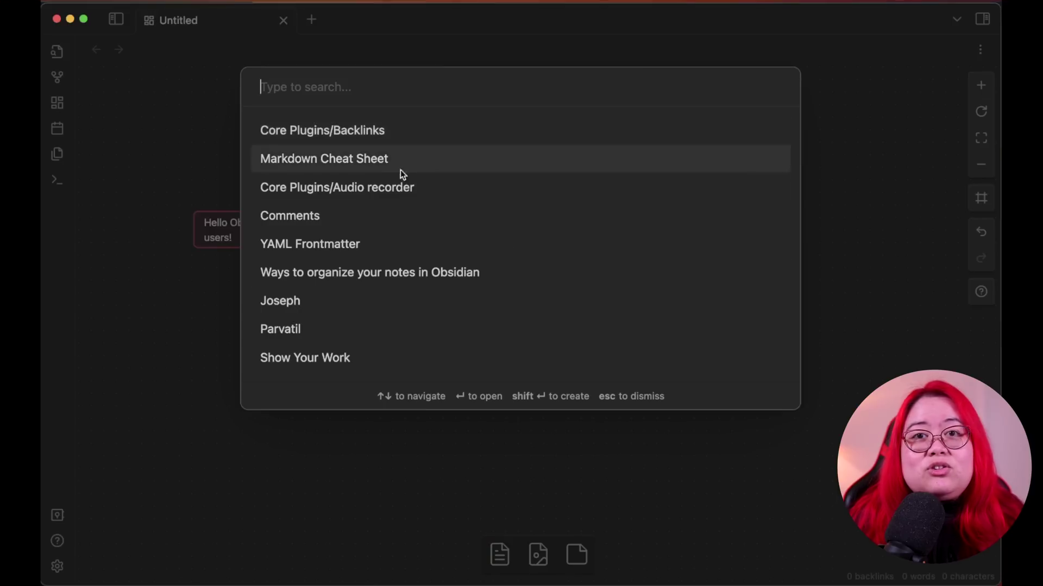
Place the Markdown Cheat Sheet note and the image a-second-brain-for-you-forever.png on the canvas.
left_click(363, 168)
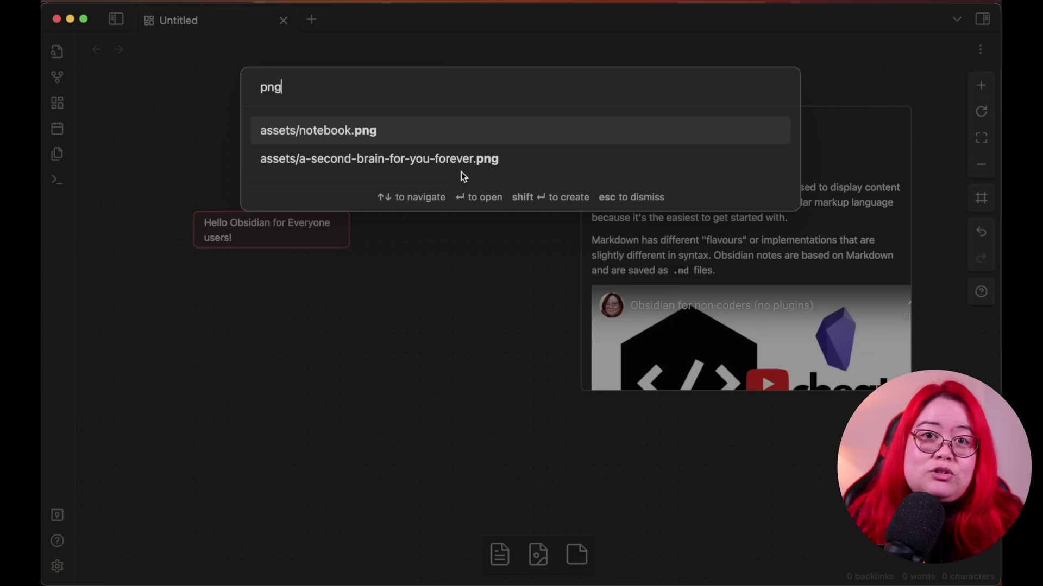
left_click(464, 164)
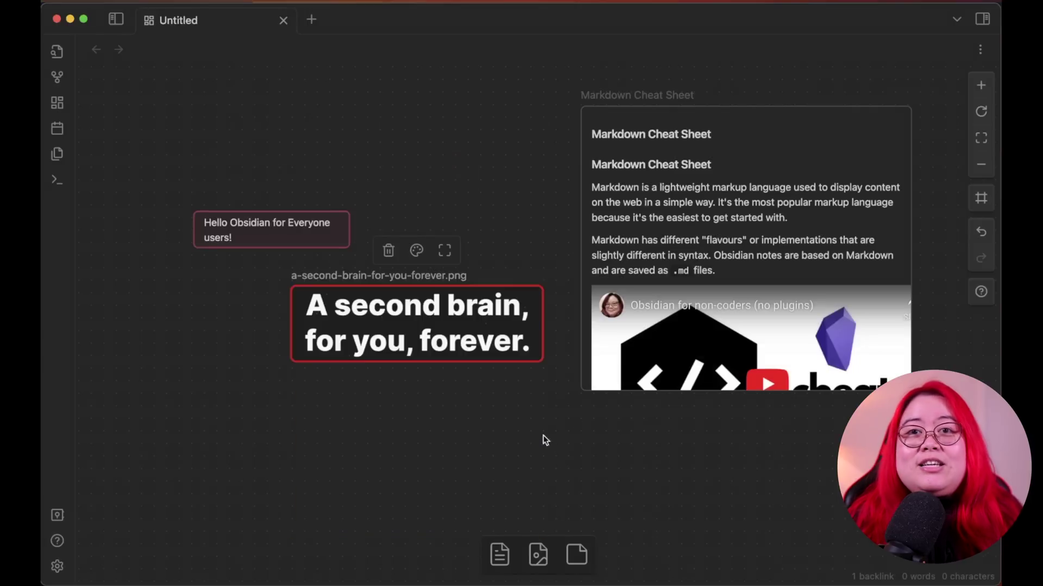
left_click_drag(429, 317, 357, 218)
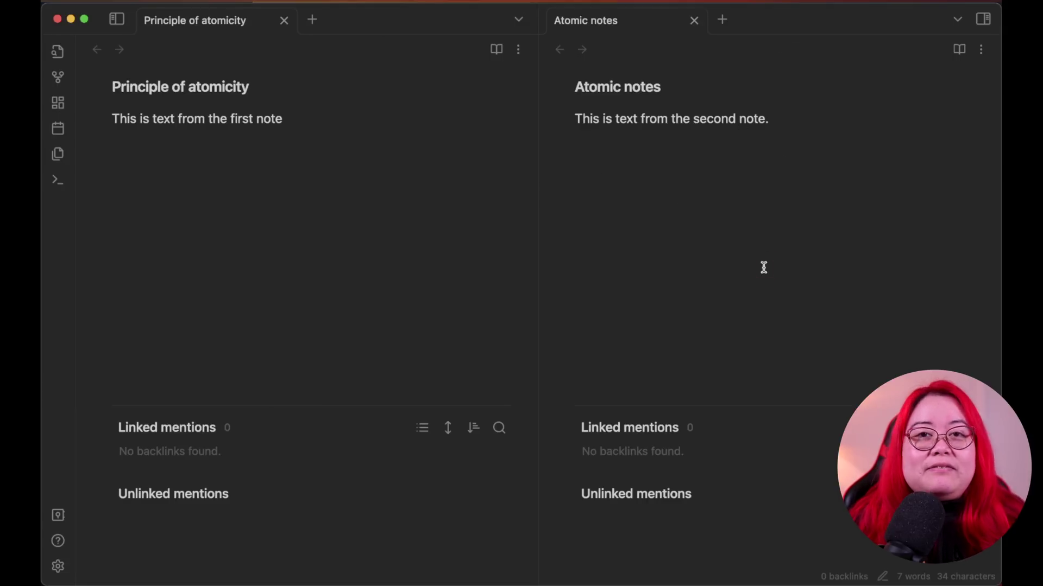
Merge the Atomic notes file into Principle of atomicity with the Note composer and confirm the merge.
key("super+p")
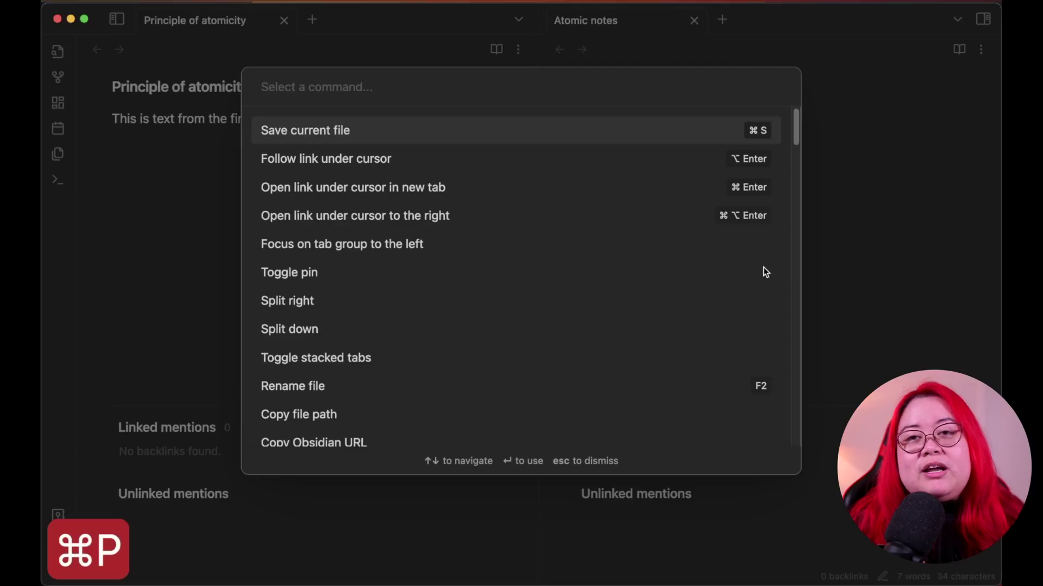
type("note")
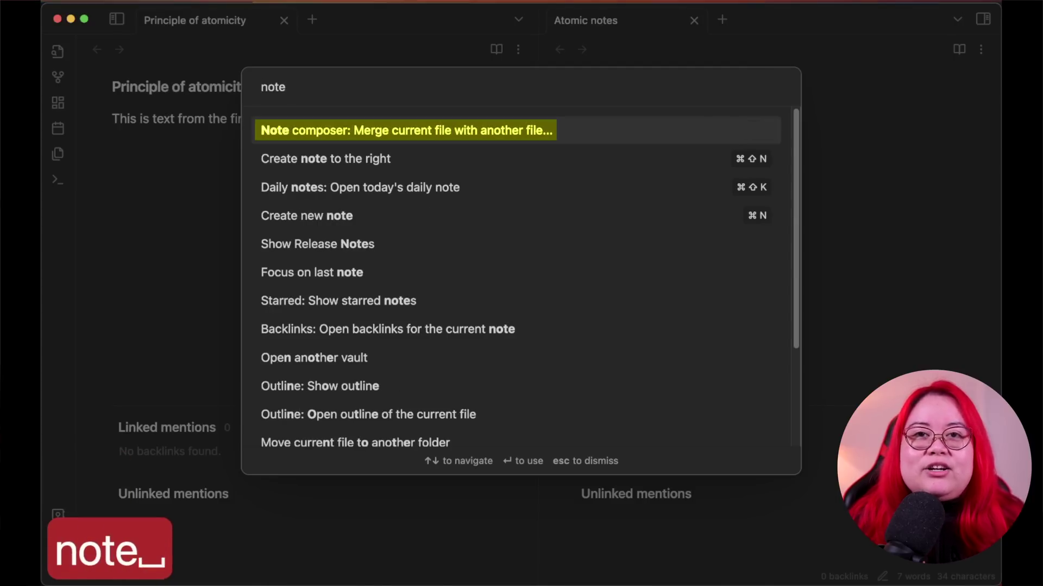
key("Return")
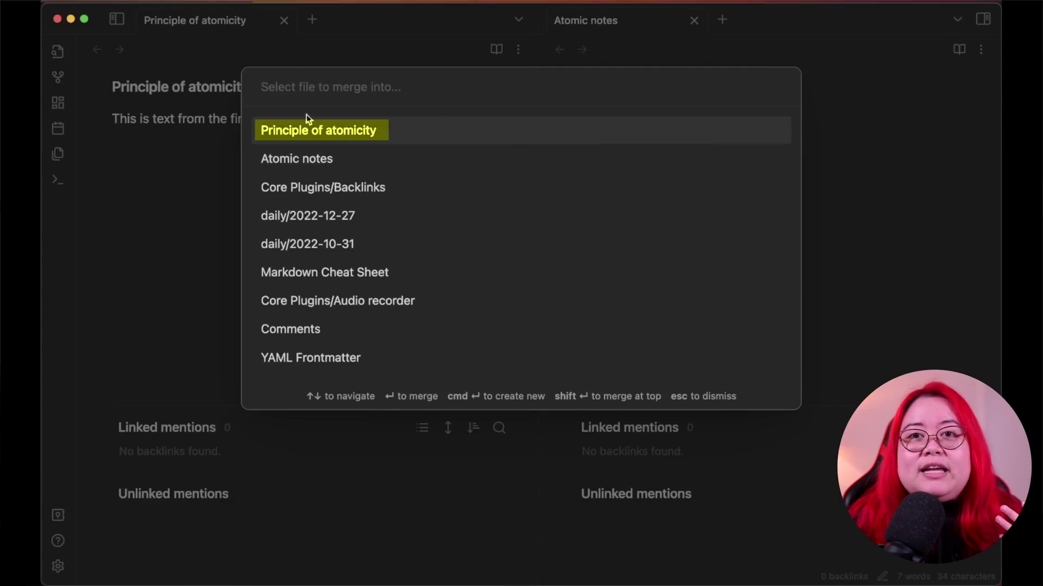
left_click(345, 133)
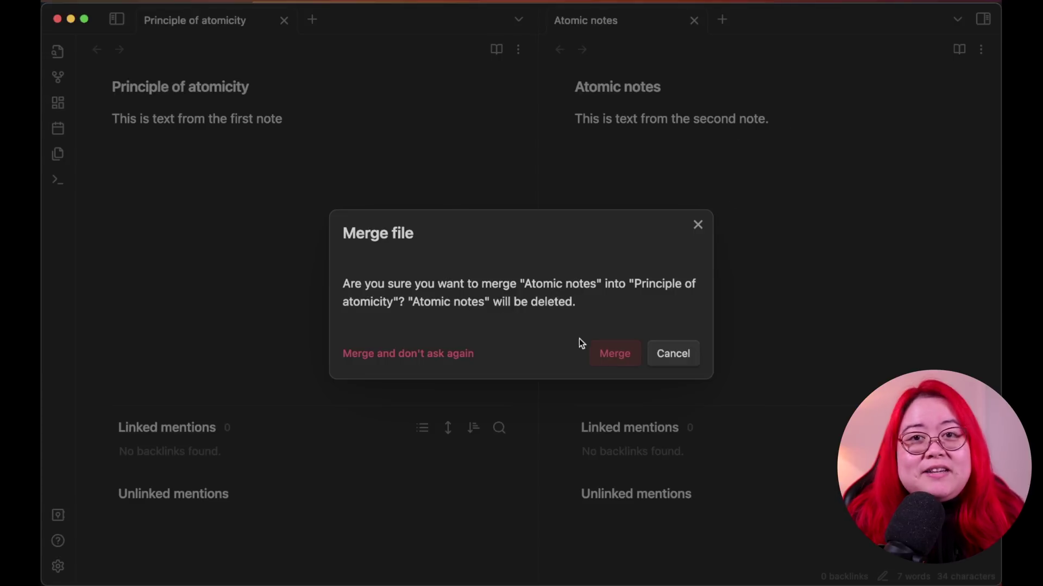
left_click(614, 356)
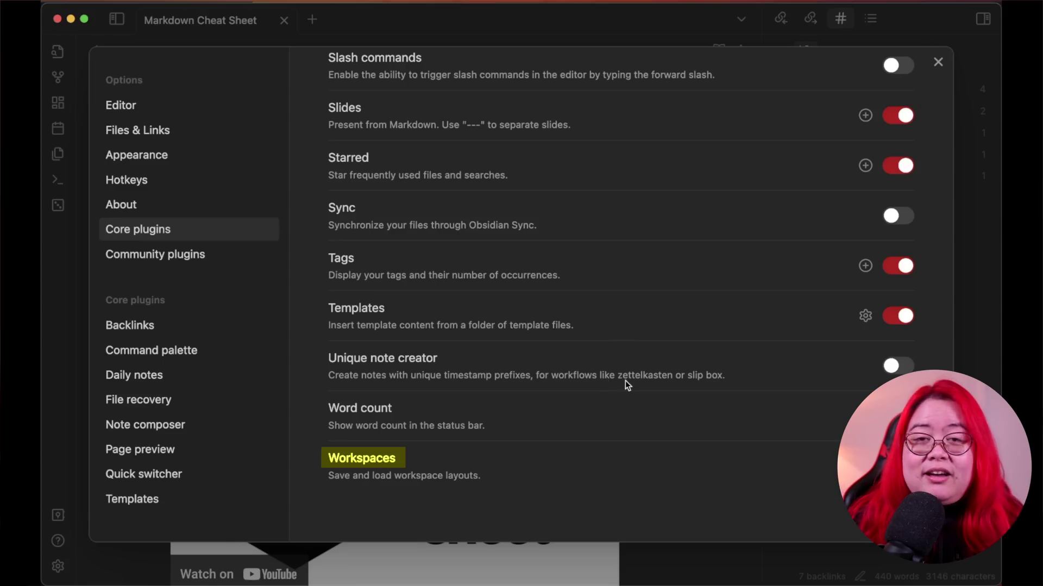
Move the Readme note into a split pane below the Markdown Cheat Sheet note.
left_click_drag(816, 20, 497, 510)
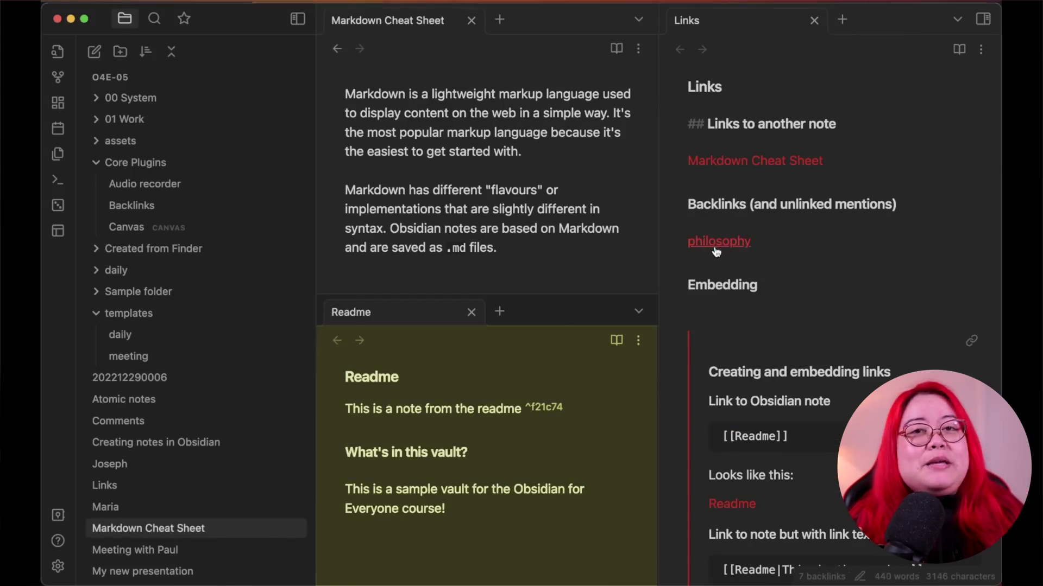
From the Links note, open the philosophy link in a new tab and follow the link "This is a wikilink".
left_click(700, 239, "super")
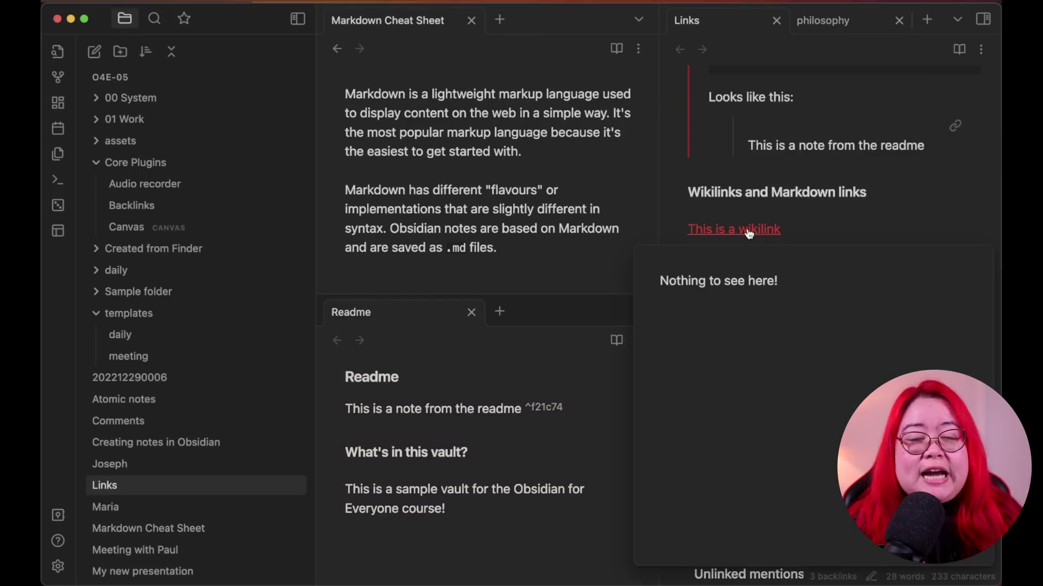
left_click(749, 230)
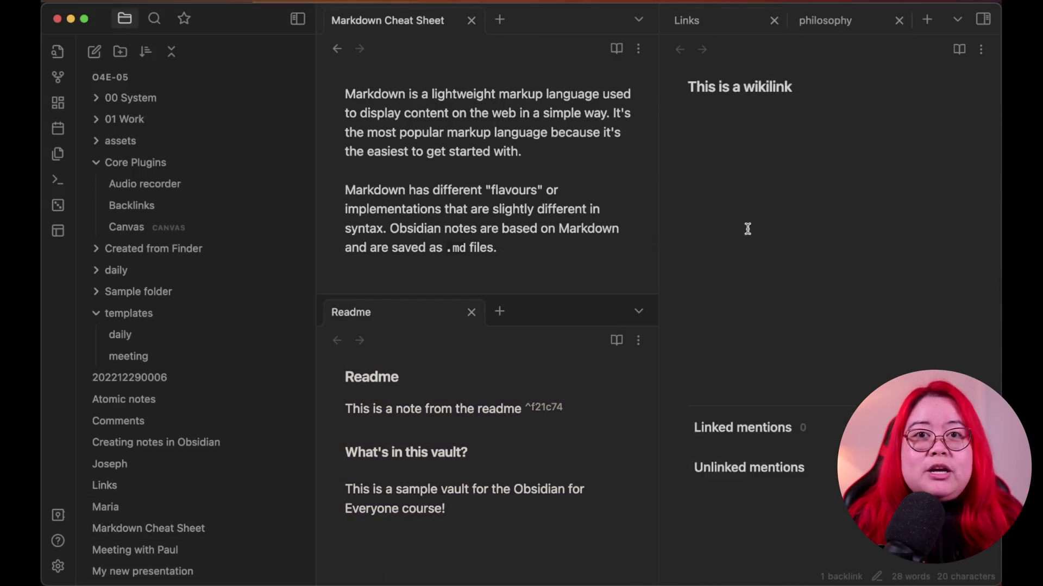
Stack the tabs in the pane that holds the Links and philosophy notes.
left_click(955, 21)
left_click(891, 29)
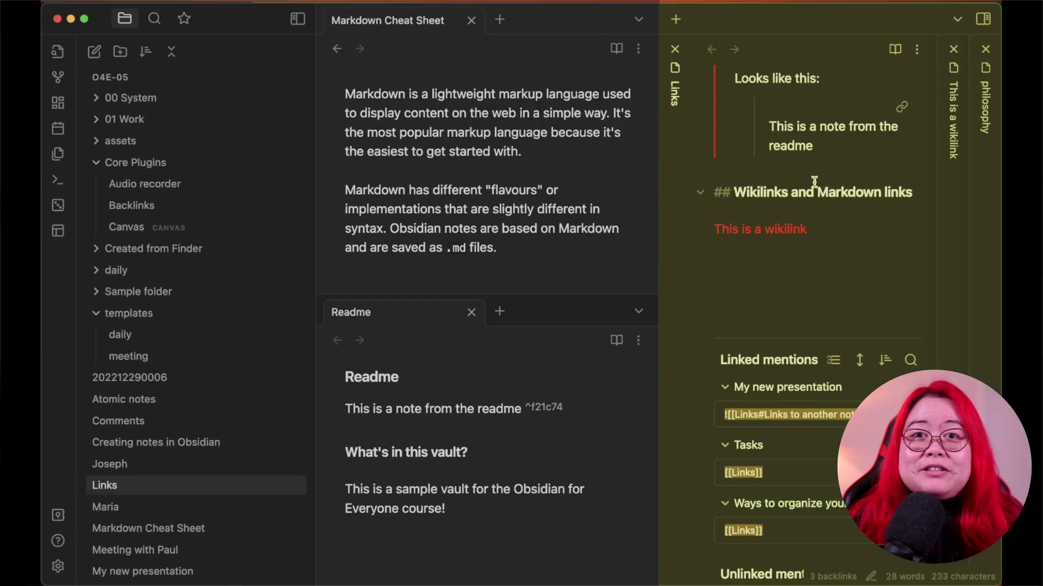
Open the Backlinks note in a new tab beside Markdown Cheat Sheet and move that tab to a new window.
key("super+t")
key("super+o")
type("backl")
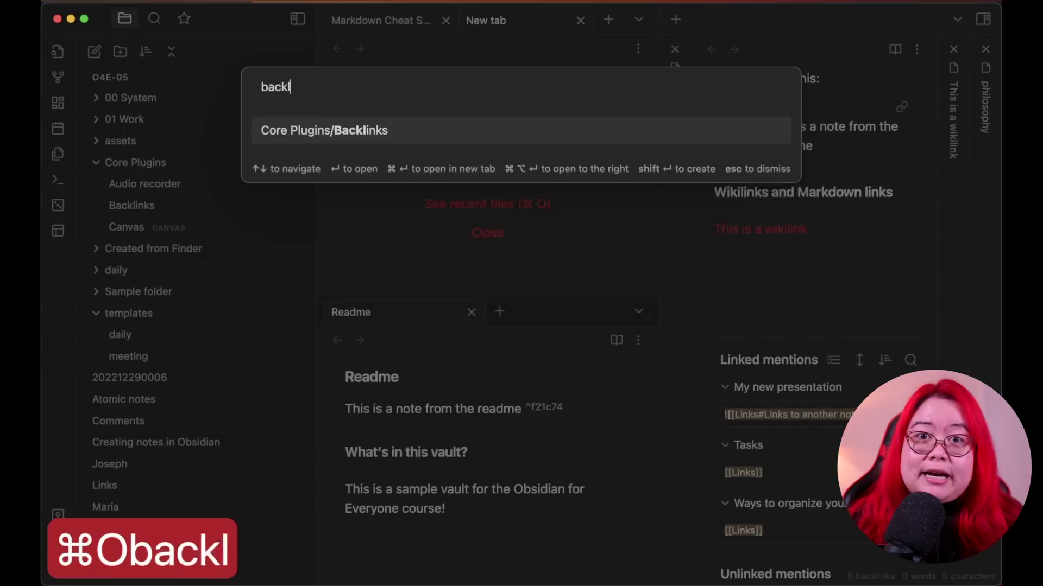
key("Return")
right_click(519, 18)
left_click(610, 177)
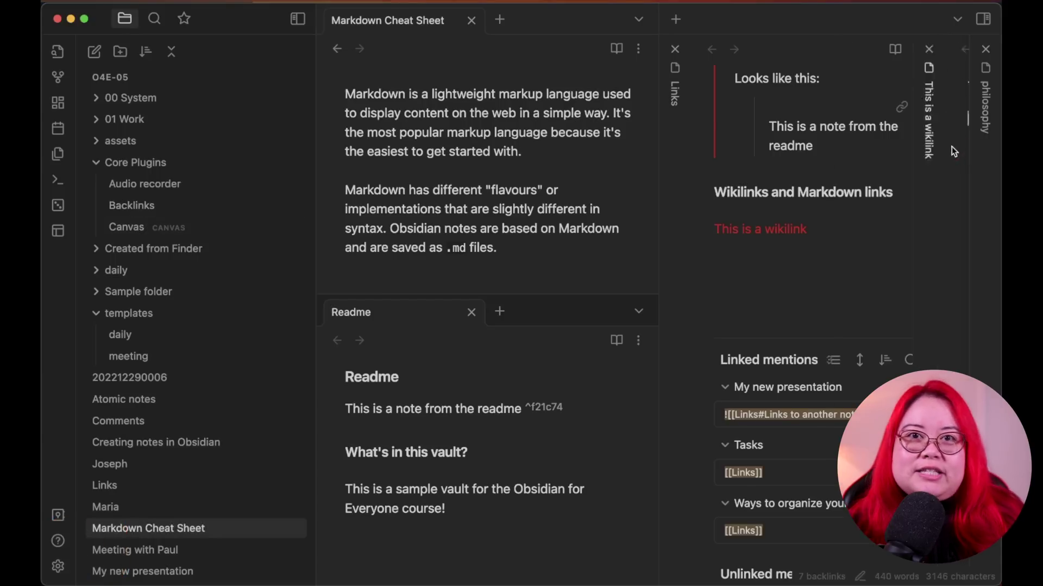
Bring the "This is a wikilink" note into view in the stacked tabs and place the cursor below the Markdown Cheat Sheet heading.
left_click(985, 136)
left_click(712, 188)
scroll(579, 208, "up", 3)
left_click(578, 208)
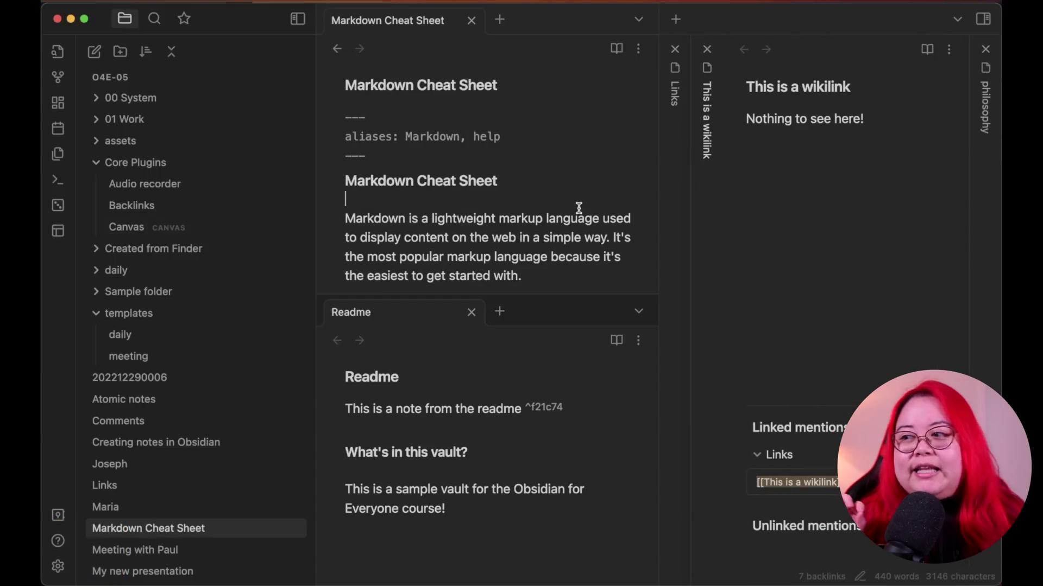
Save the current workspace layout as Chaos using the workspace layout manager.
key("cmd+p")
type("works")
key("Down")
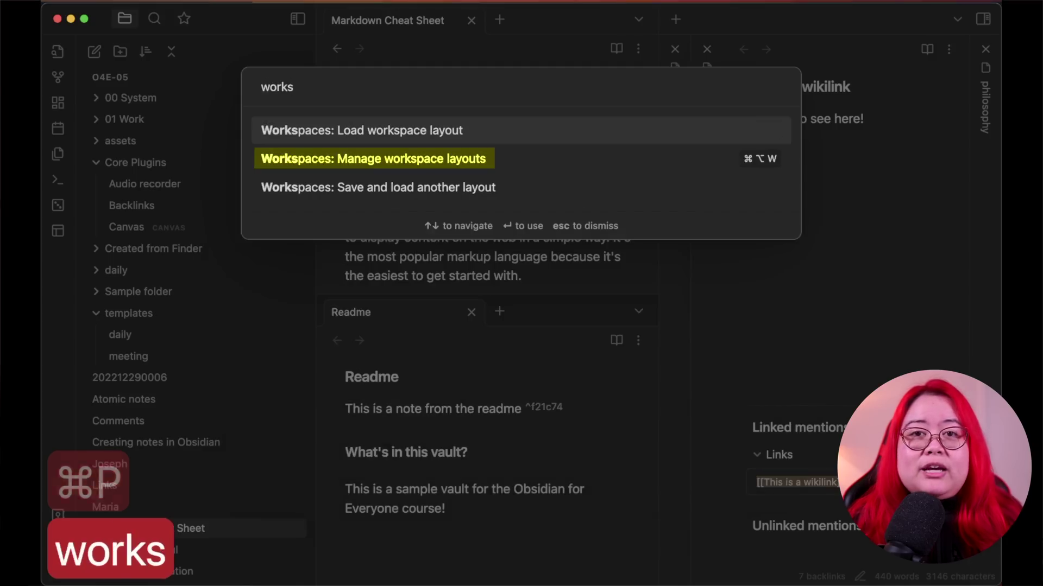
key("Return")
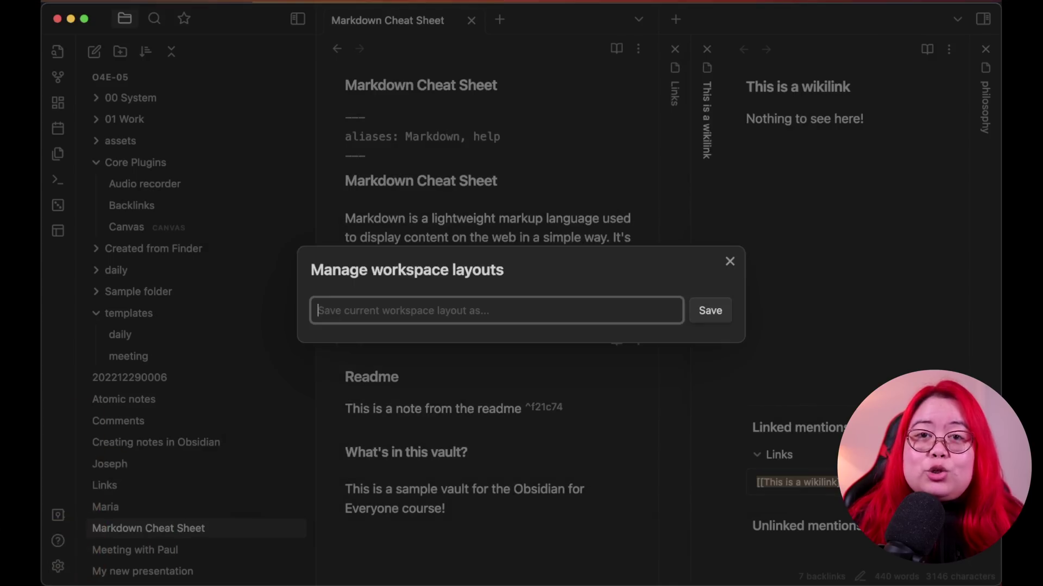
type("Chaos")
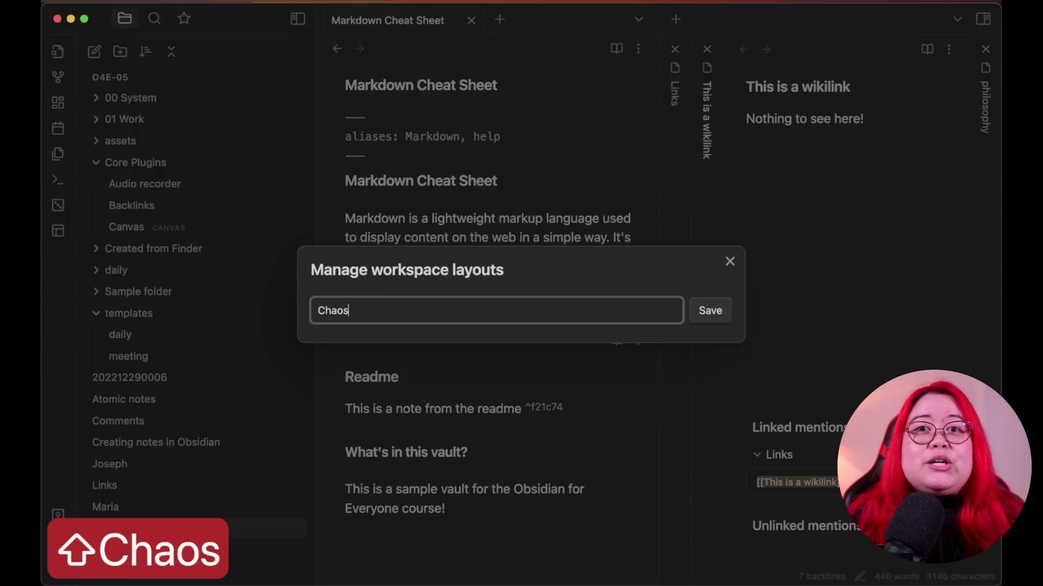
key("Return")
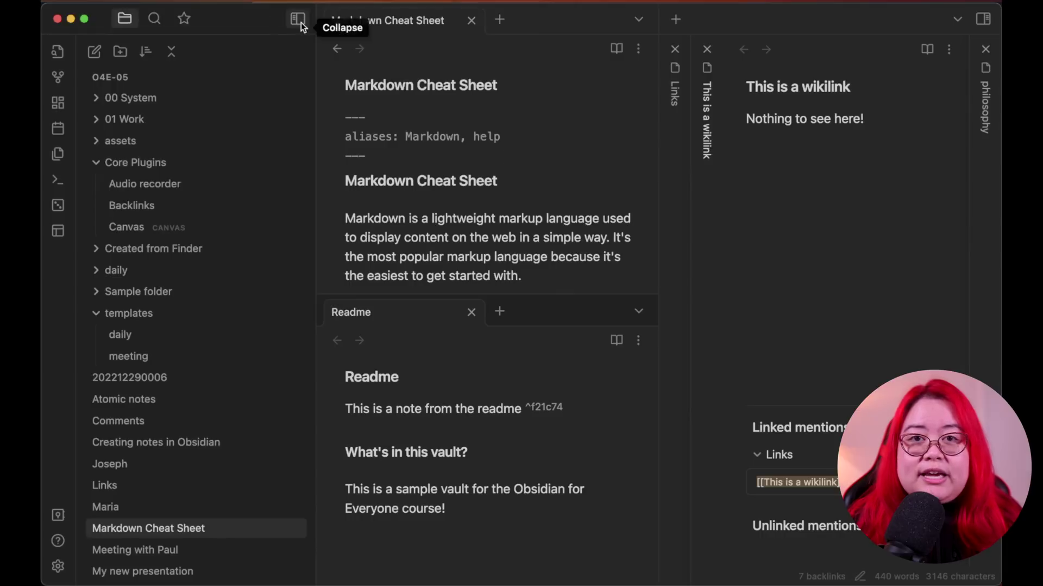
Load the saved Chaos workspace layout from the empty workspace.
left_click(401, 158)
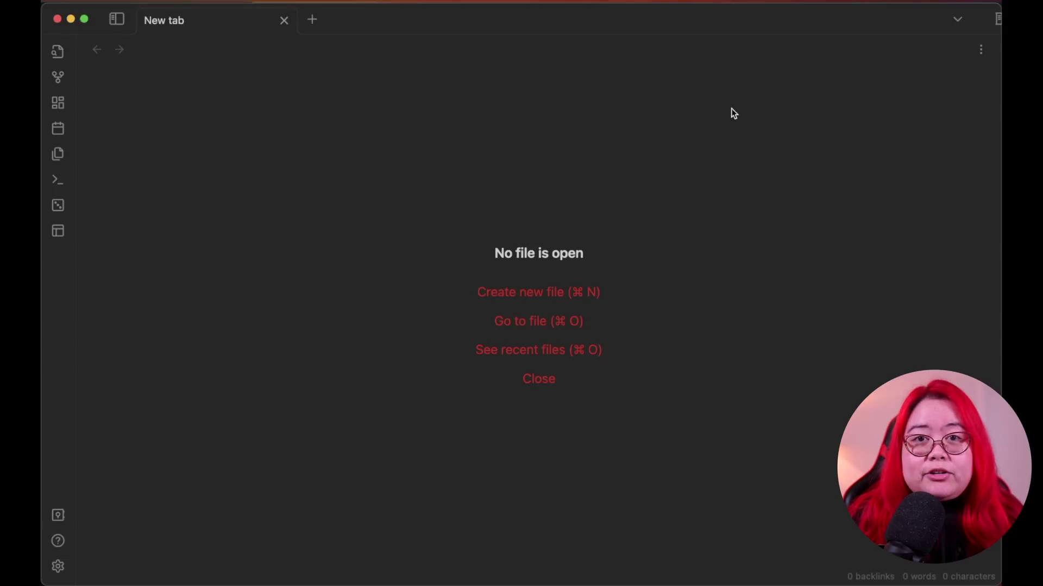
key("alt+super+w")
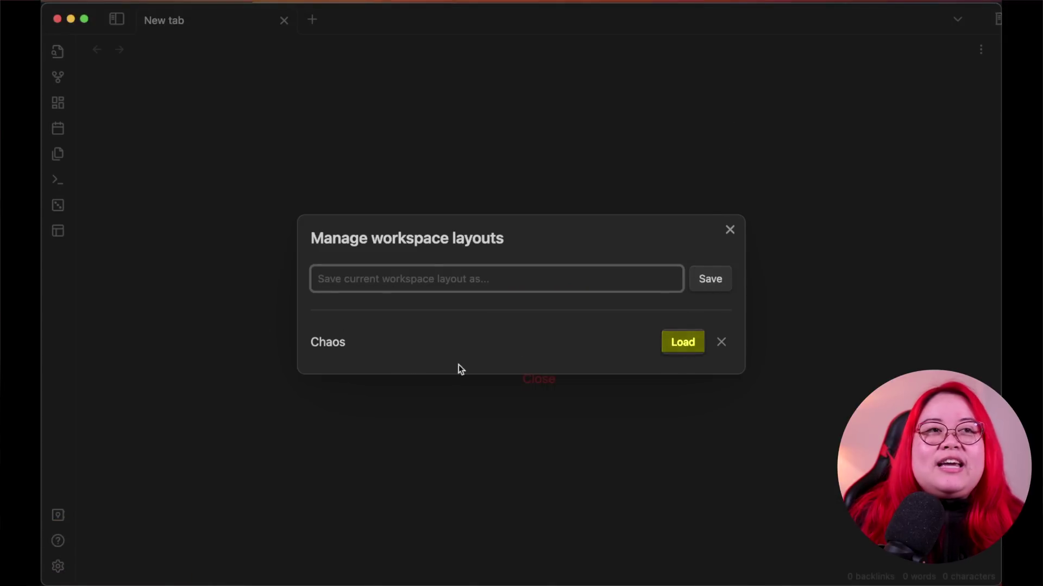
left_click(680, 348)
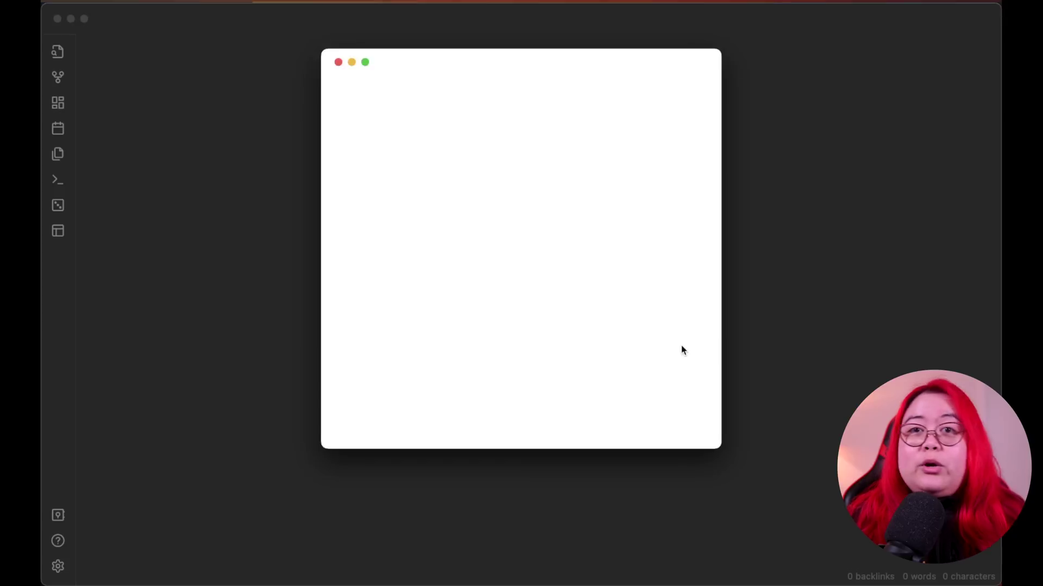
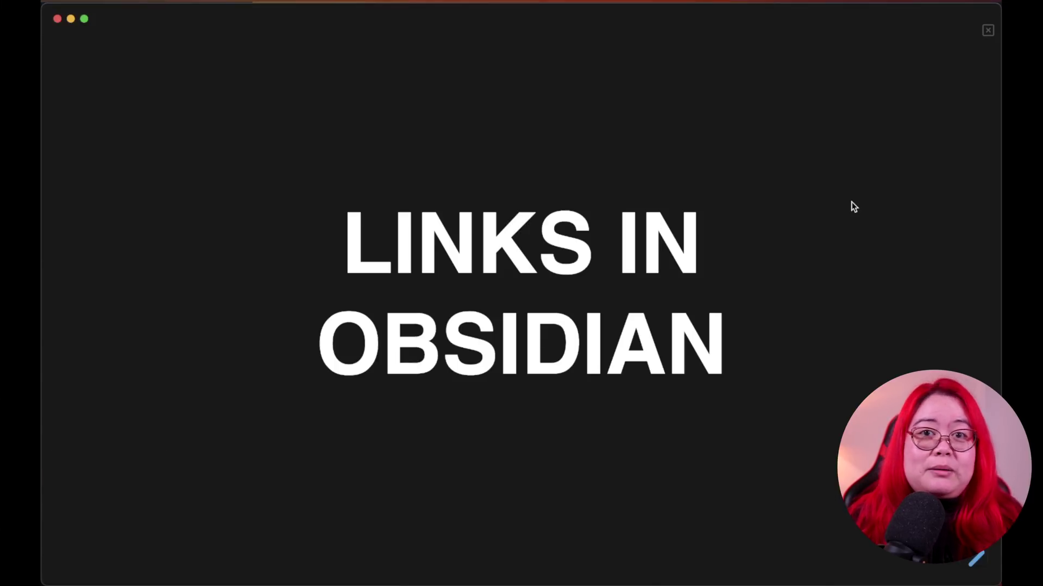
Advance through the slides after the "Links in Obsidian" title and exit the presentation.
key("Right")
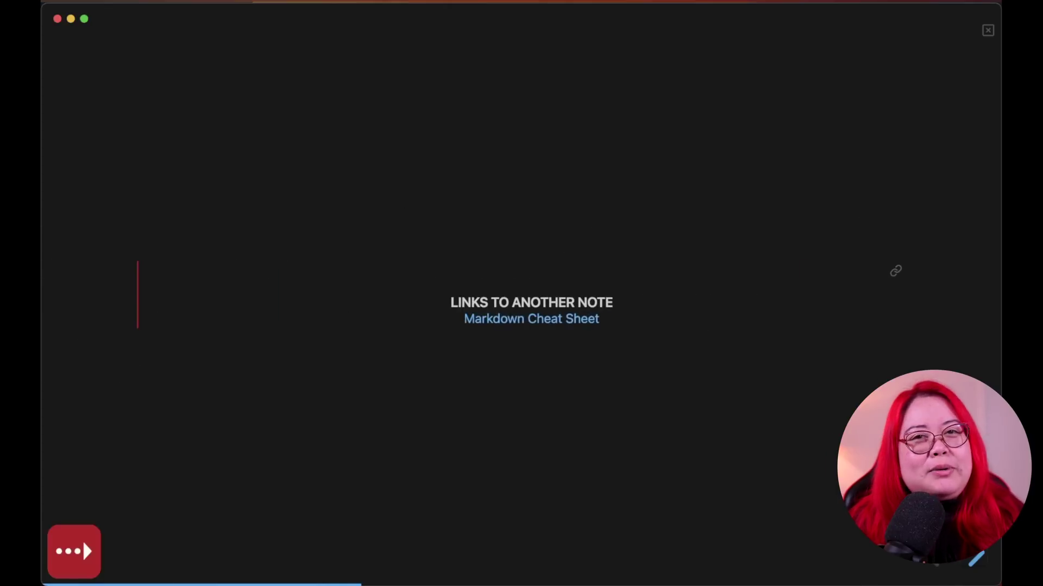
key("Right")
key("Escape")
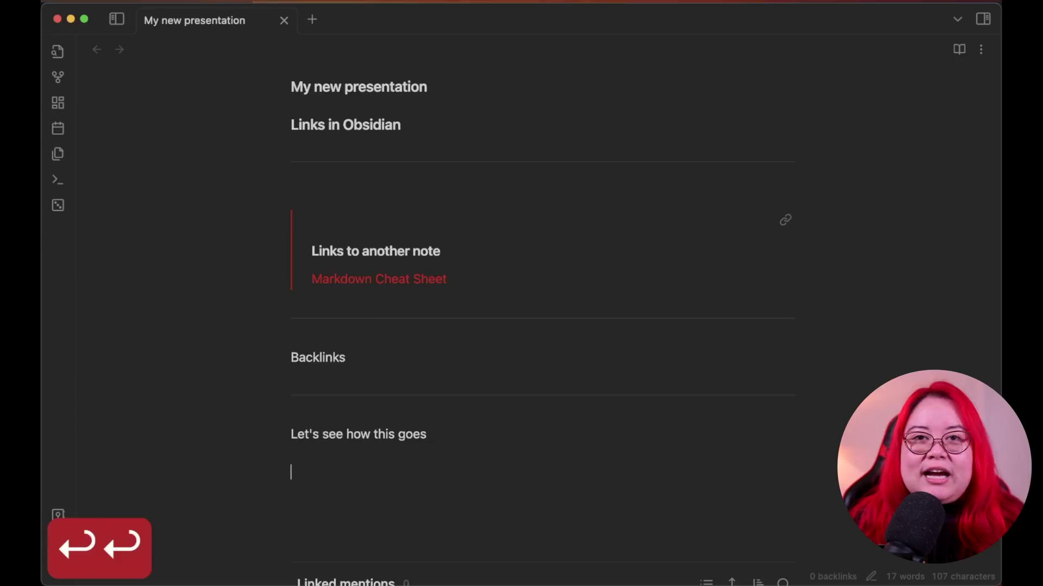
Add a slide separator at the end of My new presentation and embed notebook.png below it.
type("--")
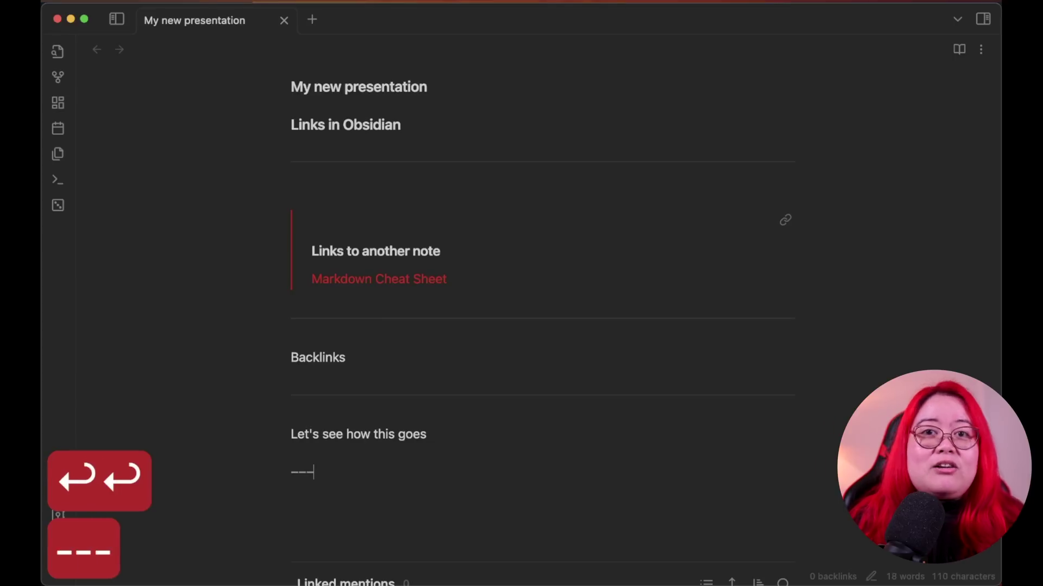
type("-")
key("Return")
key("Return")
type("![[")
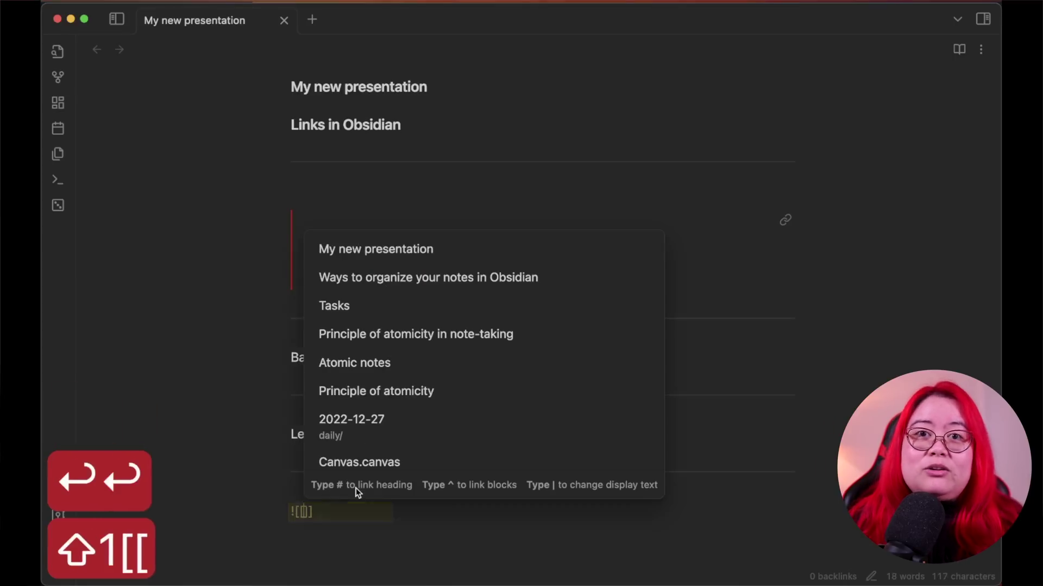
type("notebook")
key("Return")
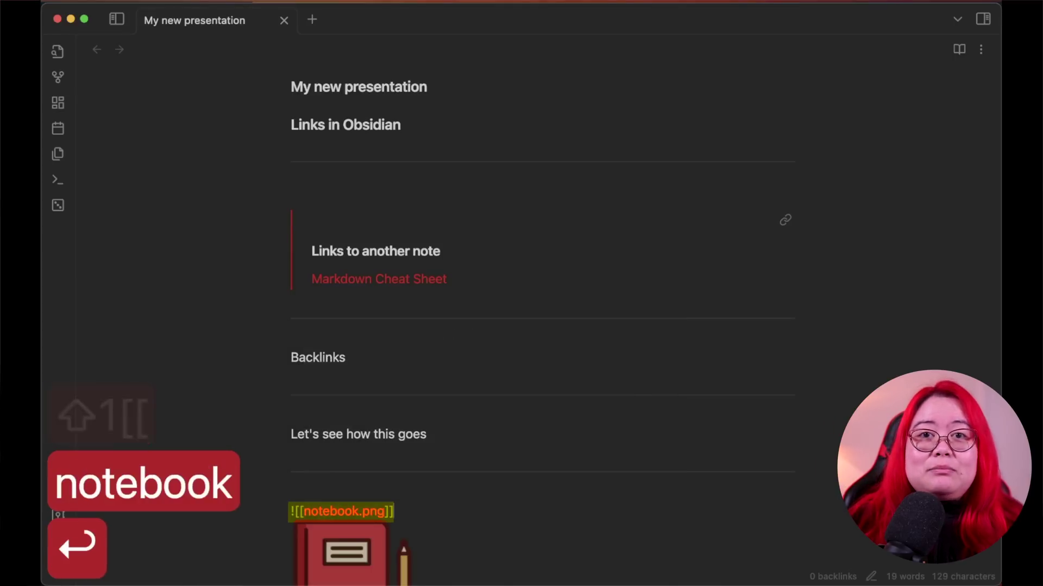
key("Up")
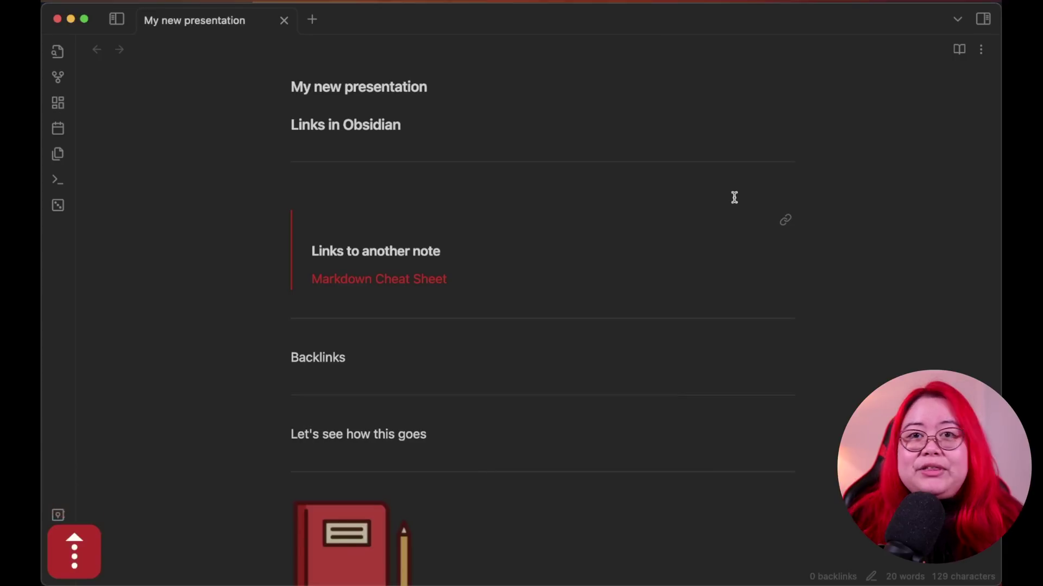
Start the slide presentation and advance to the "Let's see how this goes" slide.
key("super+p")
type("slides")
key("Return")
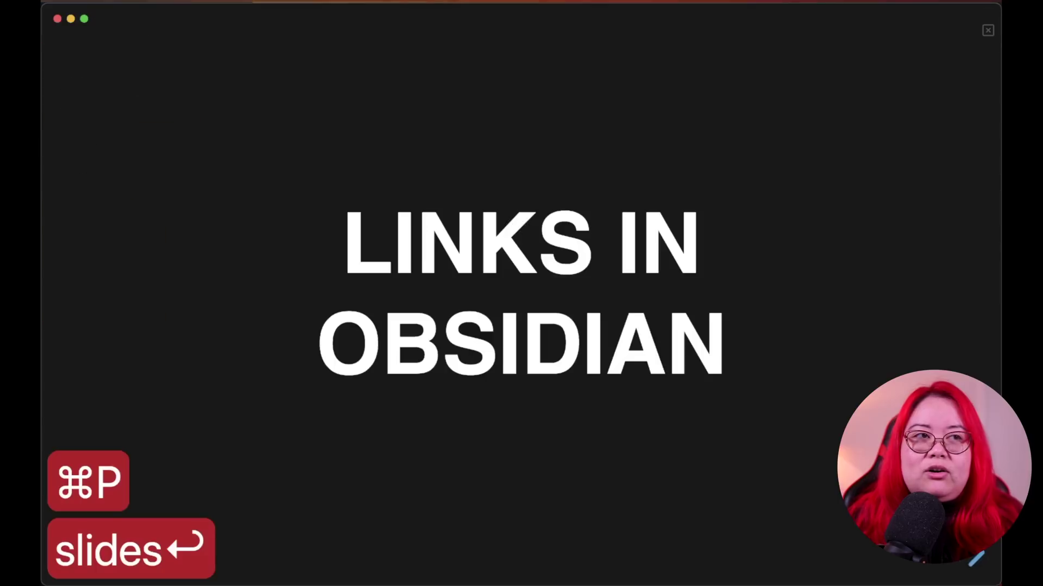
key("Right")
key("Right")
key("Right")
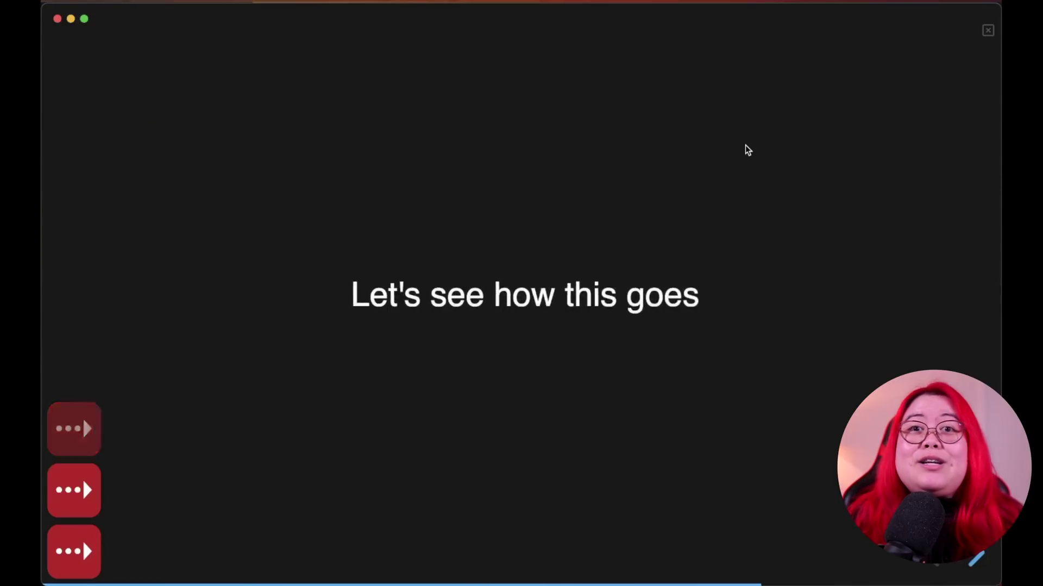
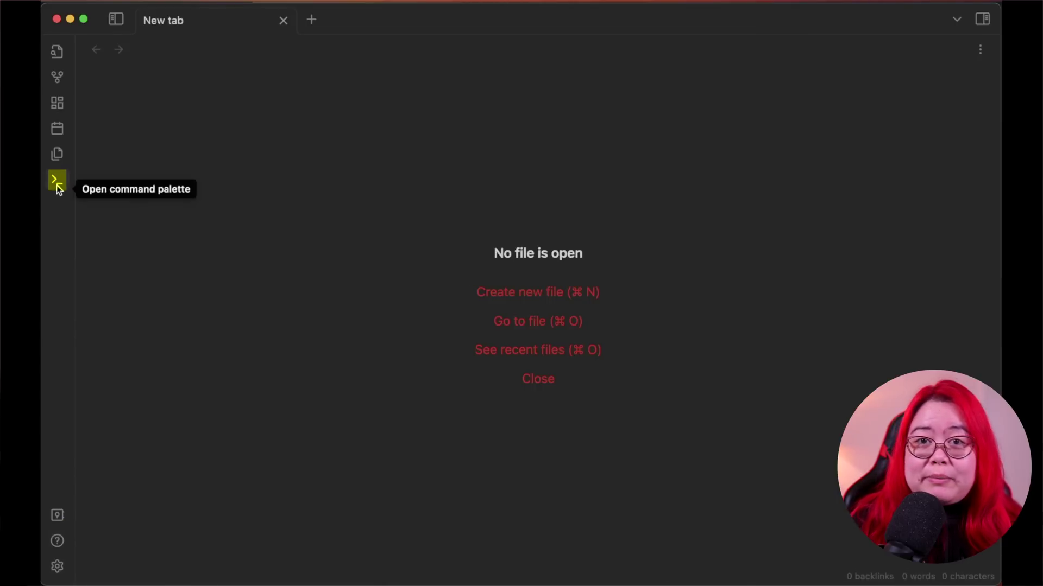
Look over the commands available in the command palette and dismiss it.
left_click(58, 185)
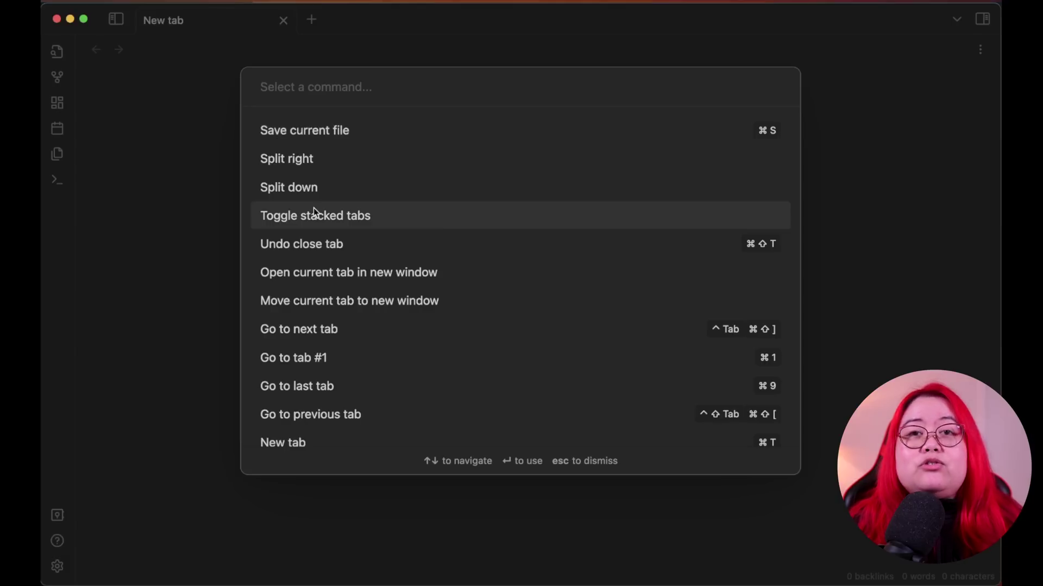
key("Escape")
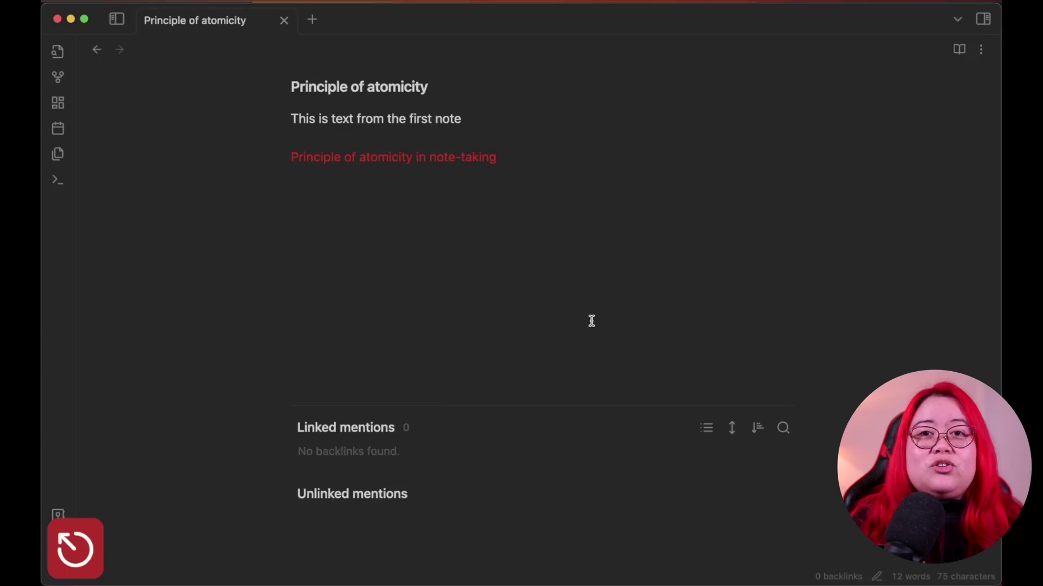
Browse the recent files in the quick switcher, search for "notebook", and dismiss the switcher without opening a file.
key("super+o")
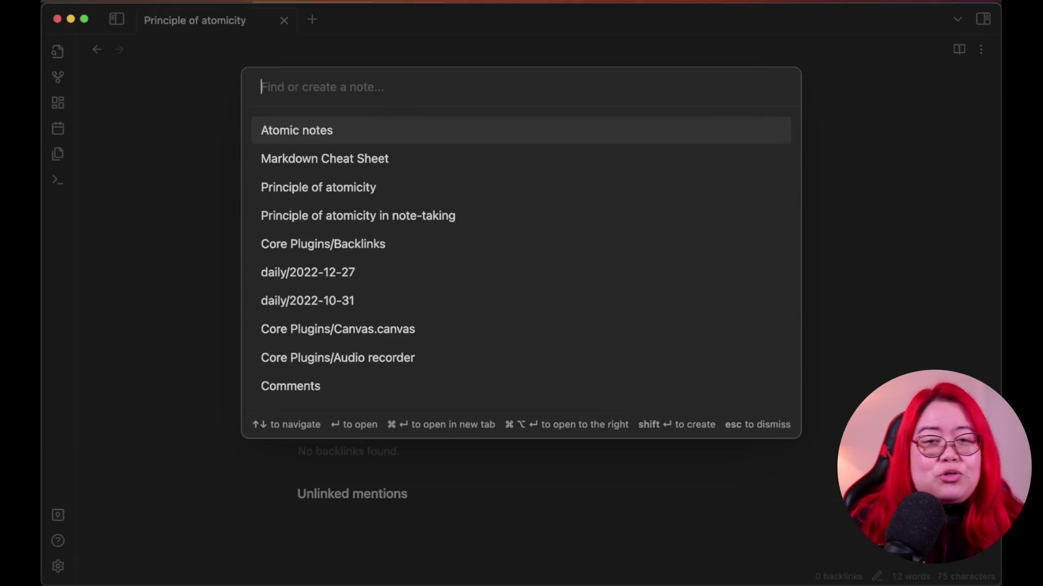
key("Down")
key("Down")
key("Down")
key("Down")
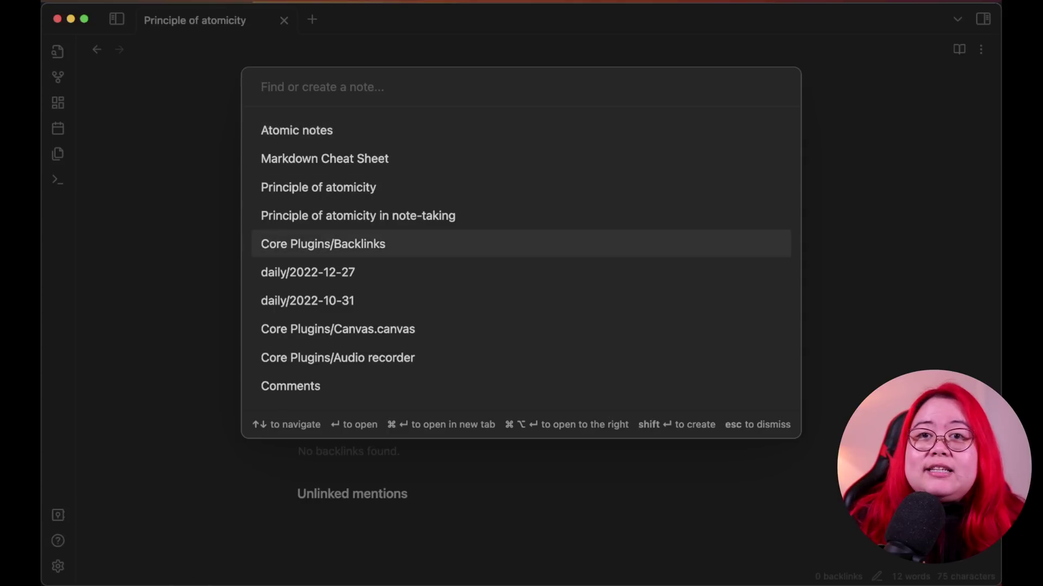
type("notebook")
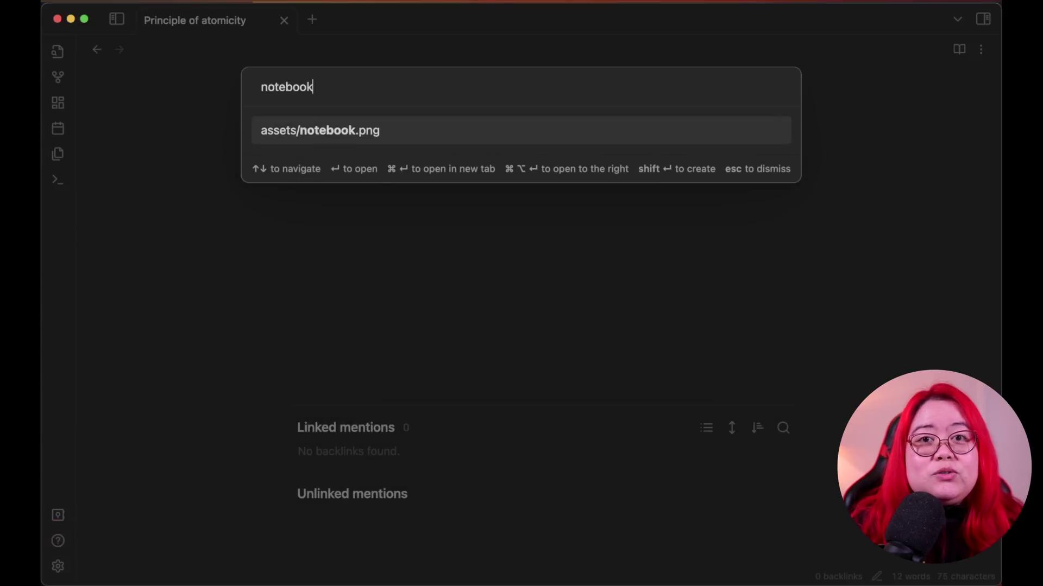
key("Escape")
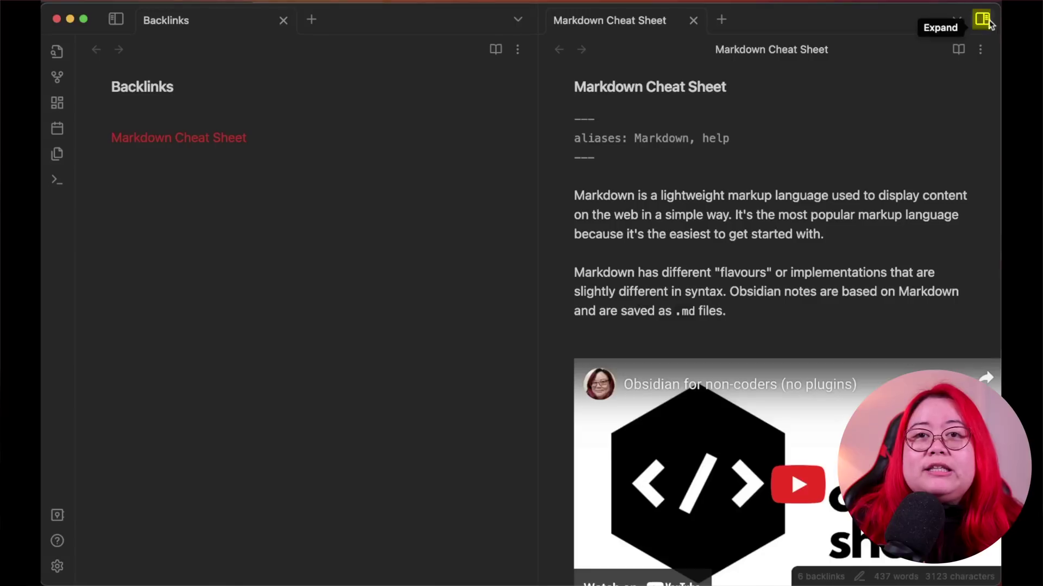
Expand the right sidebar and show the backlinks for the Markdown Cheat Sheet note.
left_click(981, 19)
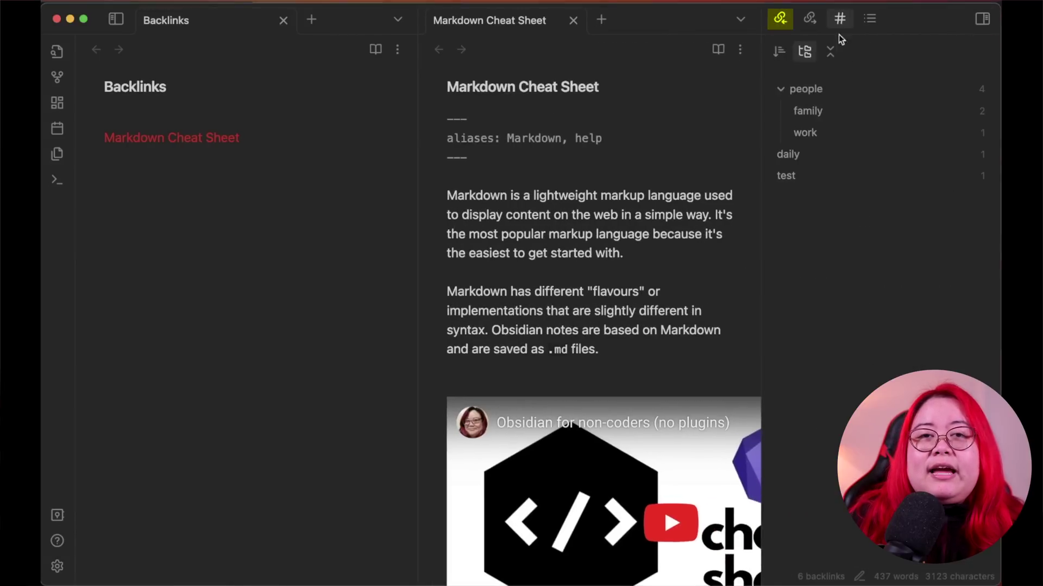
left_click(777, 20)
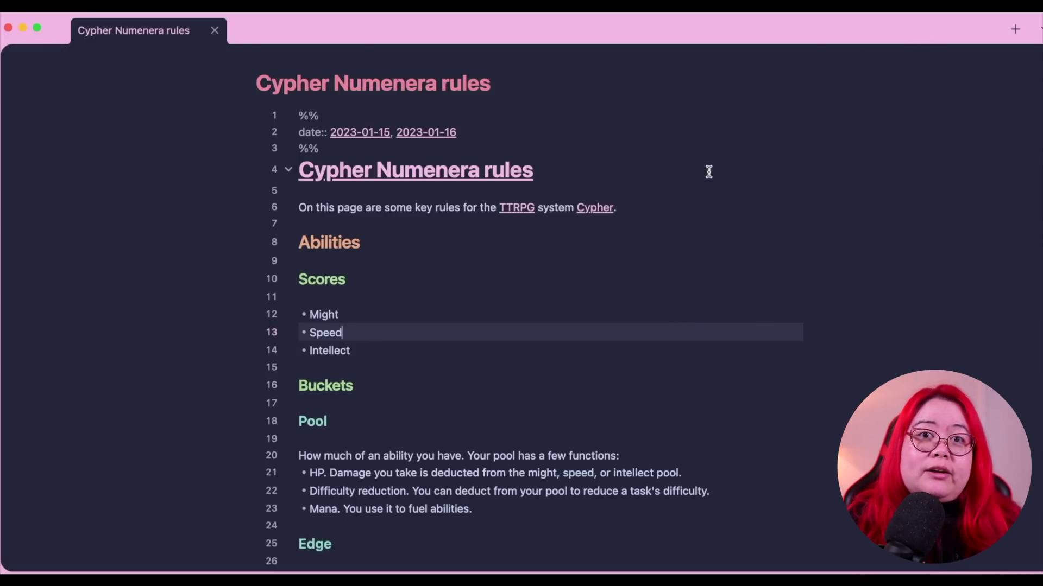
Examine the Cypher Numenera rules note down to the linked mentions at its end.
scroll(742, 216, "down", 20)
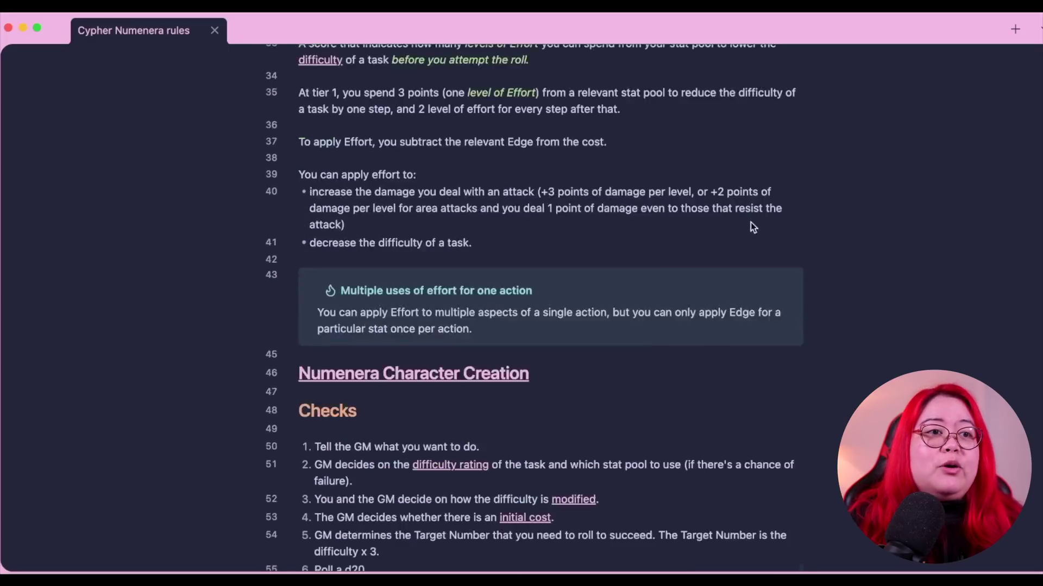
scroll(750, 223, "down", 20)
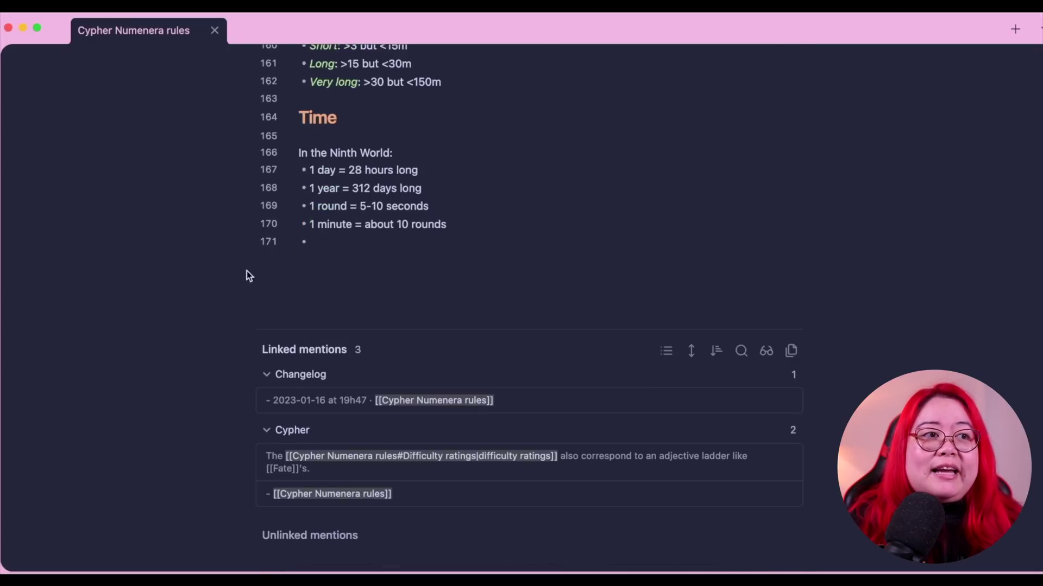